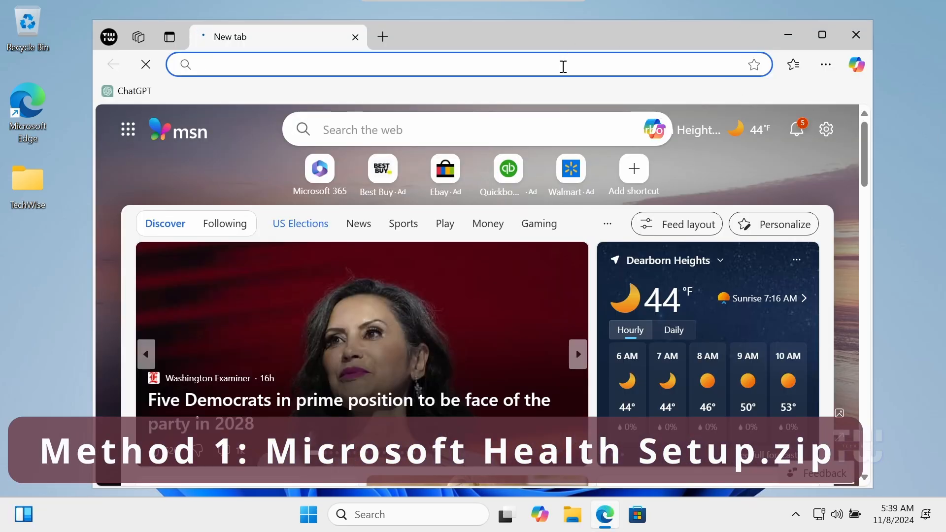
# Step: Open the copied answers.microsoft.com link to the thread "Windows Security not opening from settings and not showing up in search" and find its reply
pyautogui.click(564, 66)
pyautogui.hotkey('ctrl', 'v')
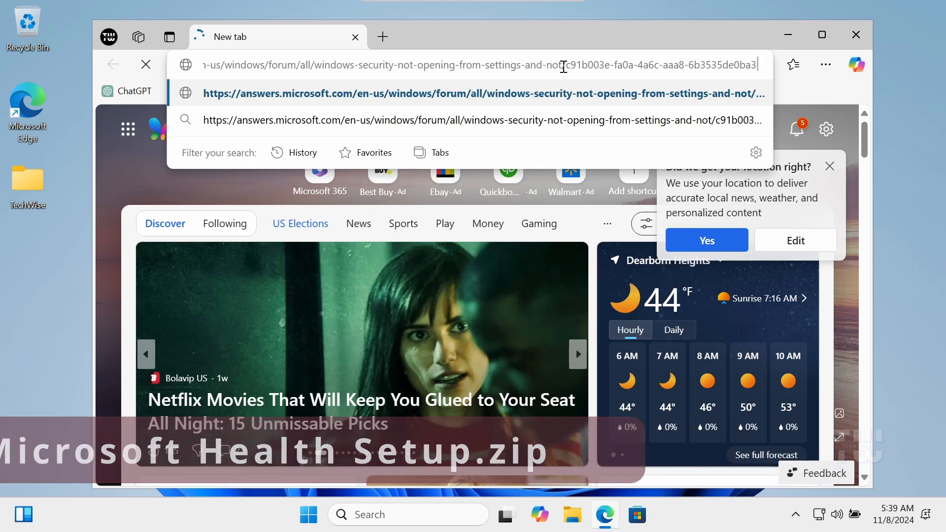
pyautogui.press('Return')
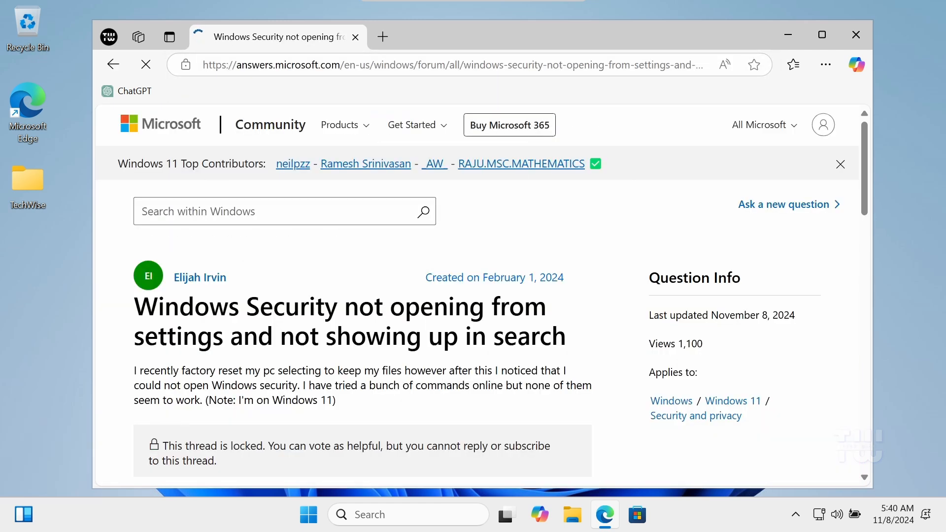
pyautogui.click(379, 214)
pyautogui.scroll(-8, 378, 214)
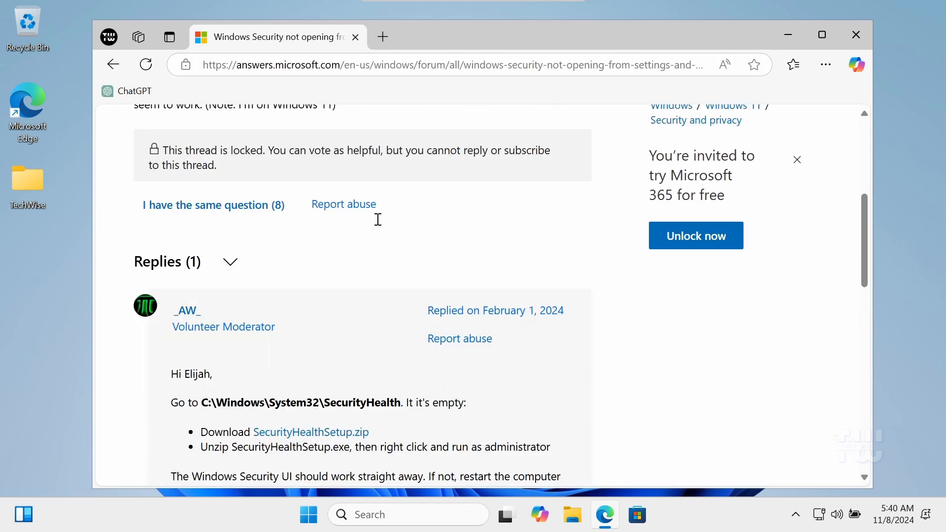
pyautogui.scroll(-1, 378, 231)
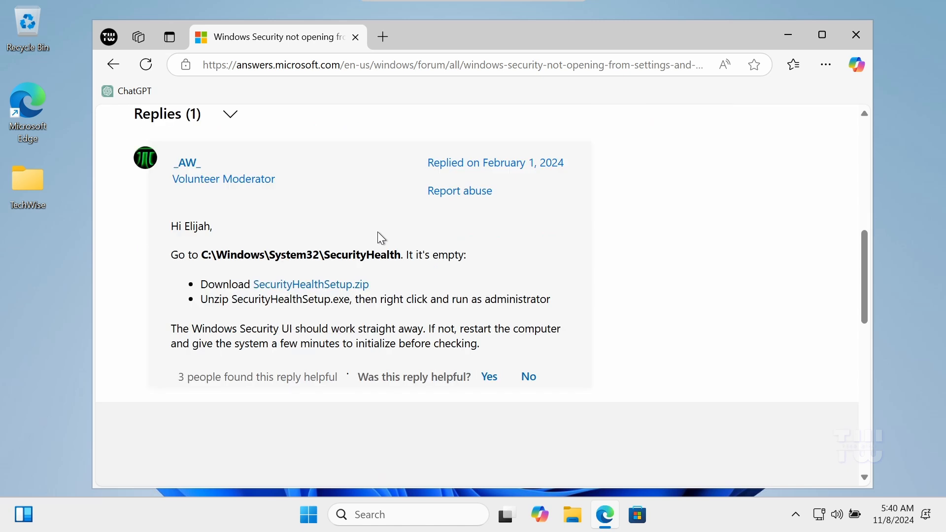
# Step: Download SecurityHealthSetup.zip from the link in the thread's reply and open the folder containing it
pyautogui.click(301, 286)
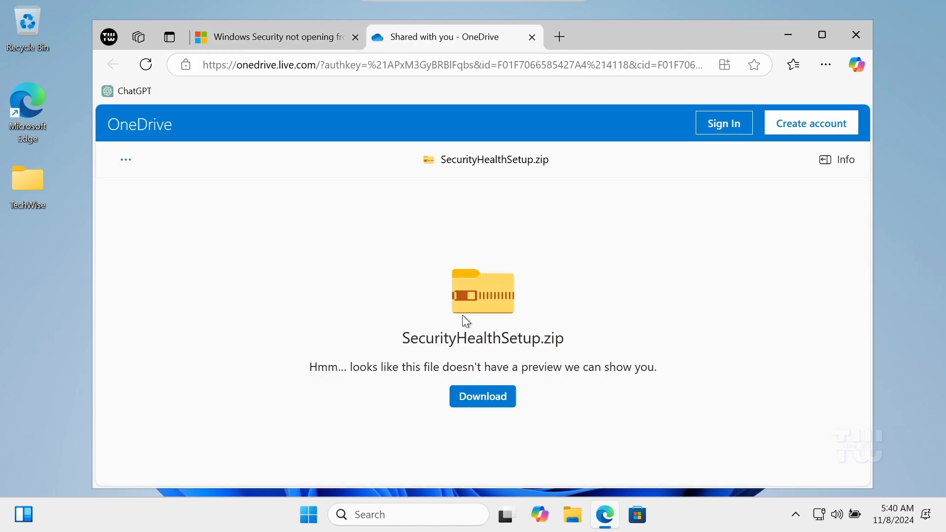
pyautogui.click(478, 398)
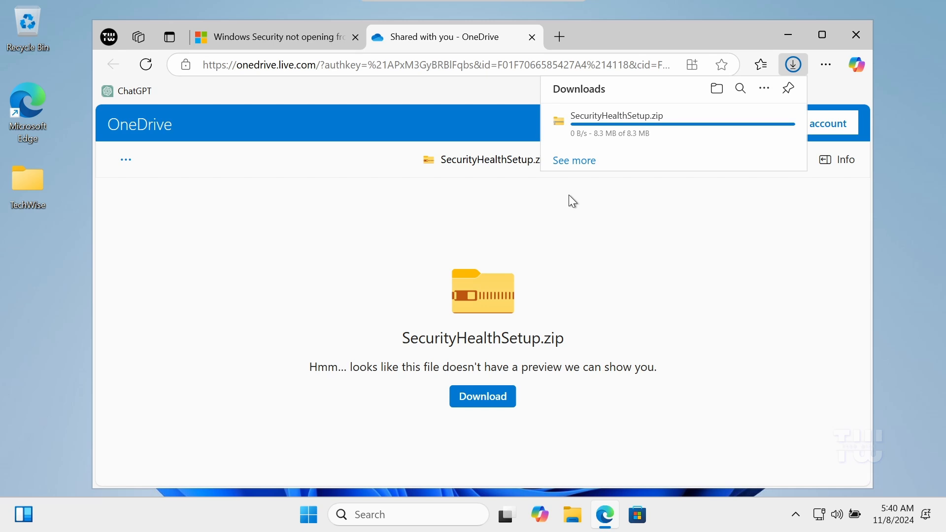
pyautogui.click(724, 98)
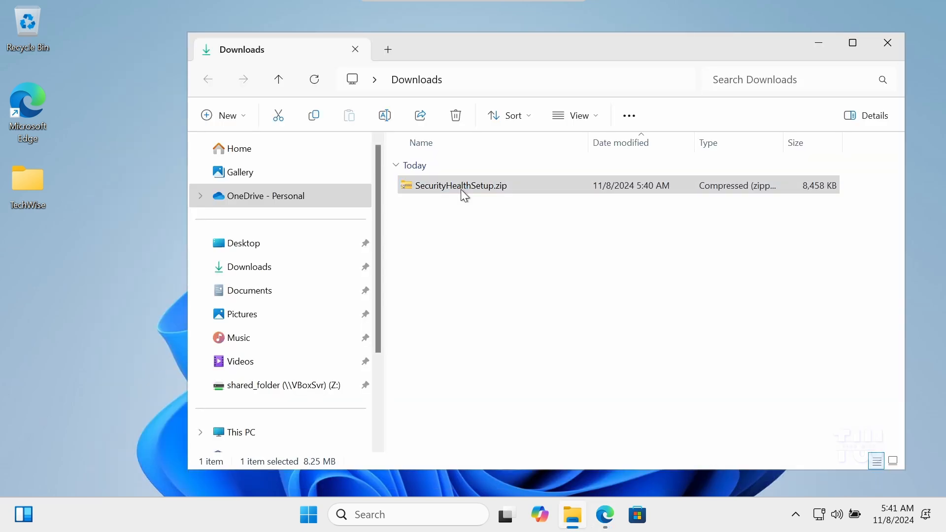
# Step: Extract SecurityHealthSetup.zip into a SecurityHealthSetup folder in Downloads
pyautogui.rightClick(463, 196)
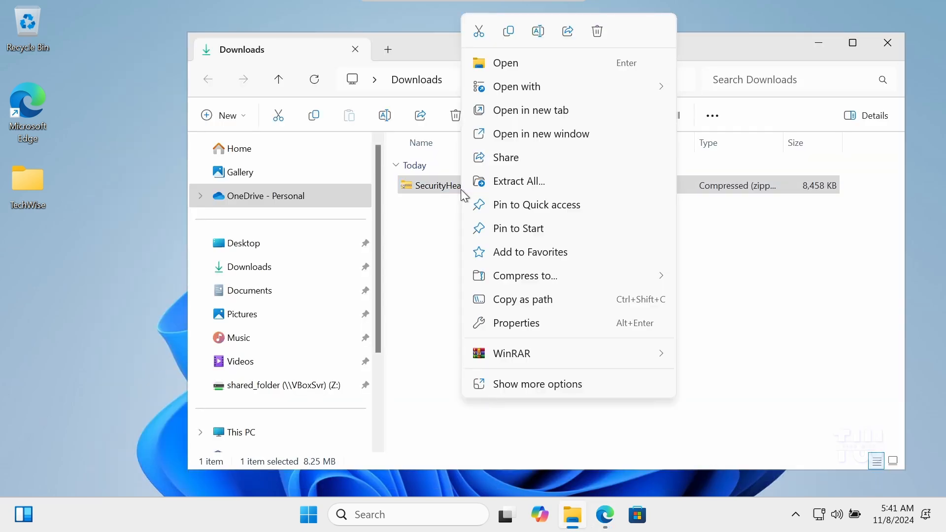
pyautogui.click(565, 184)
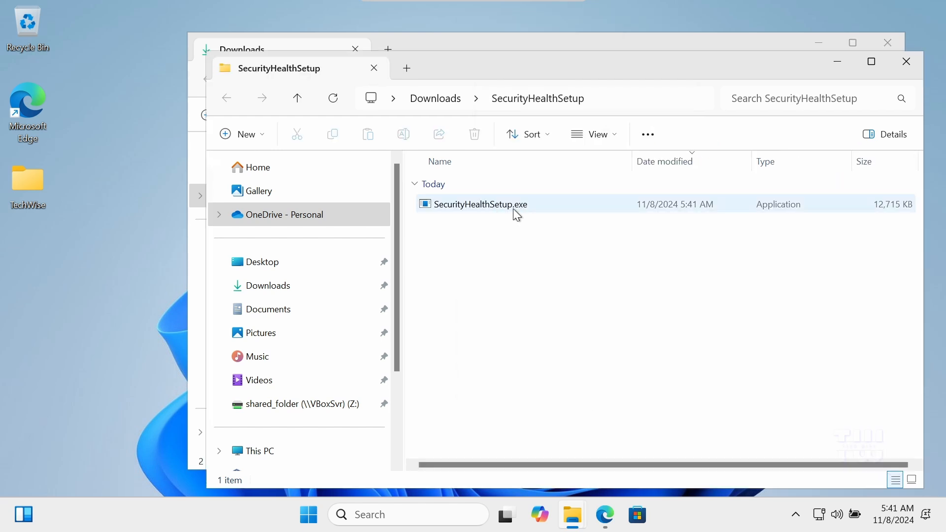
# Step: Run the extracted SecurityHealthSetup.exe as administrator and allow it to make changes to the device
pyautogui.rightClick(500, 208)
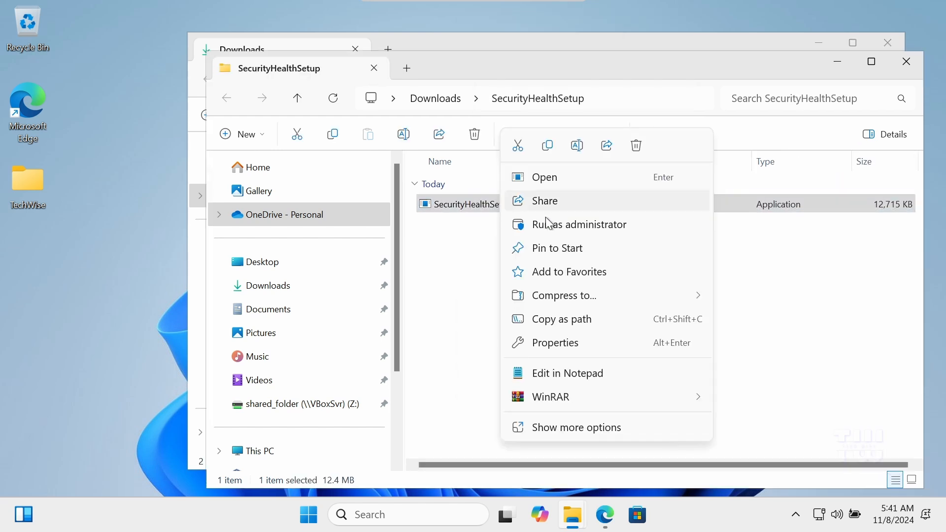
pyautogui.click(591, 225)
pyautogui.click(448, 384)
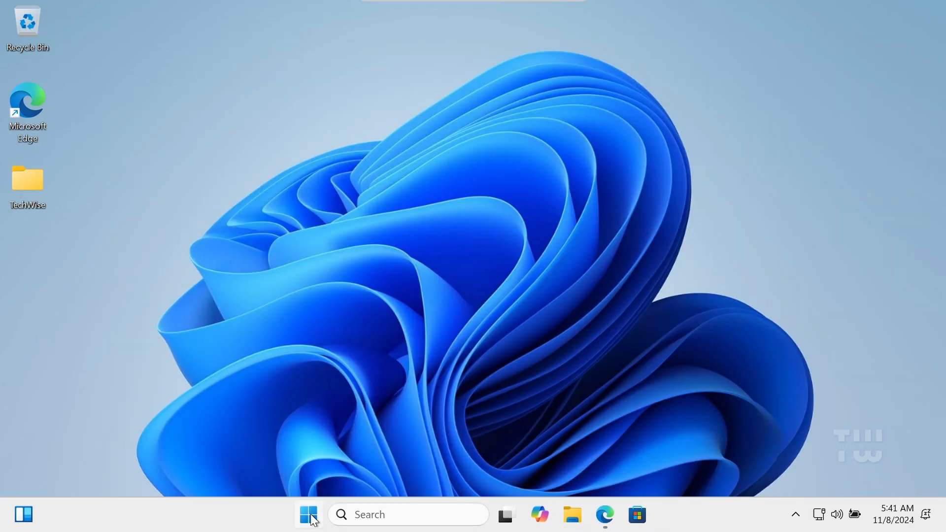
pyautogui.click(308, 514)
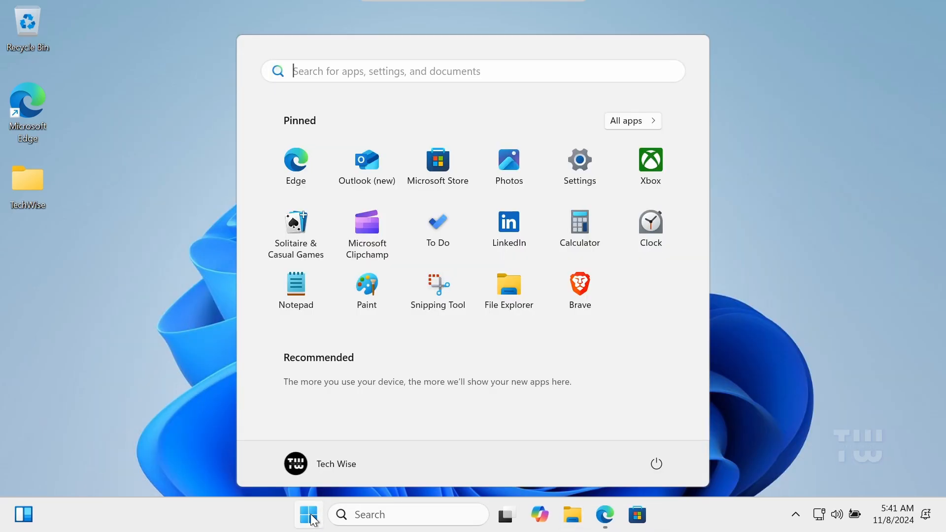
pyautogui.click(657, 463)
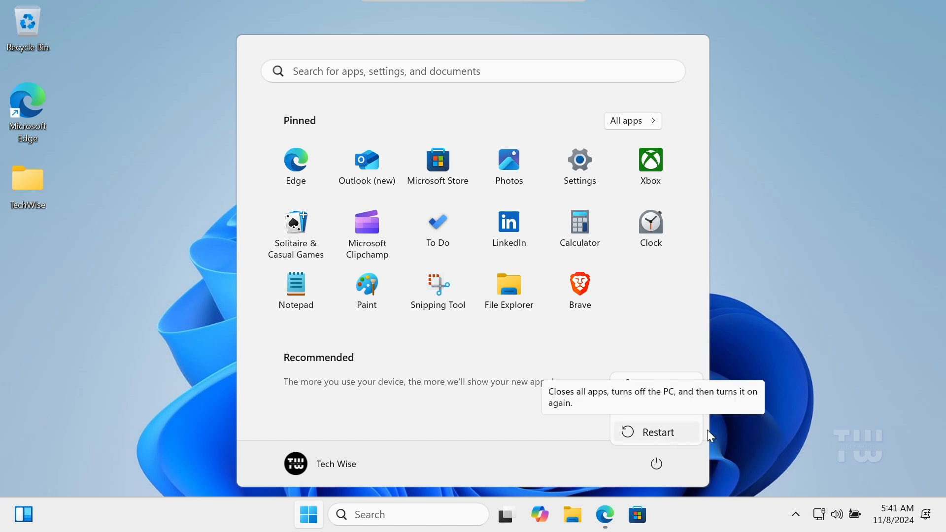
pyautogui.click(756, 431)
pyautogui.click(756, 430)
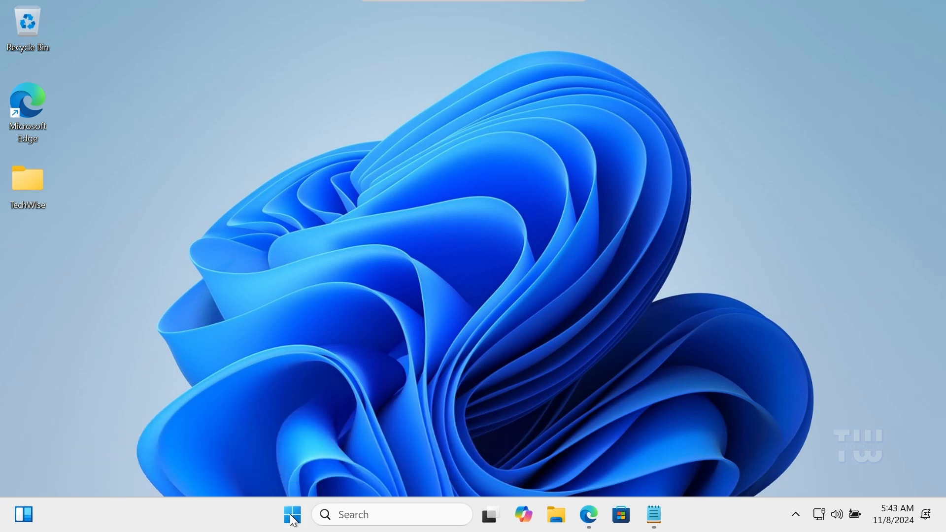
# Step: Open Terminal with administrator rights and allow it to make changes to the device
pyautogui.rightClick(292, 515)
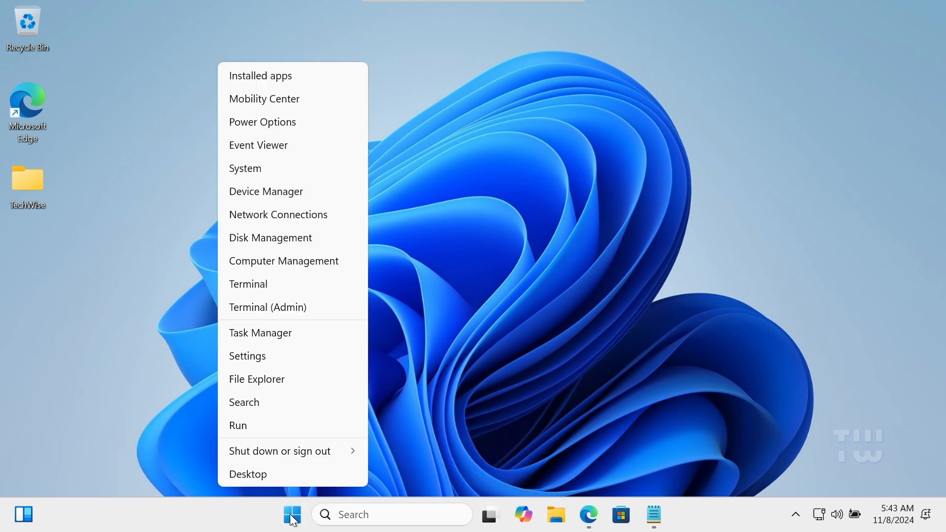
pyautogui.click(289, 307)
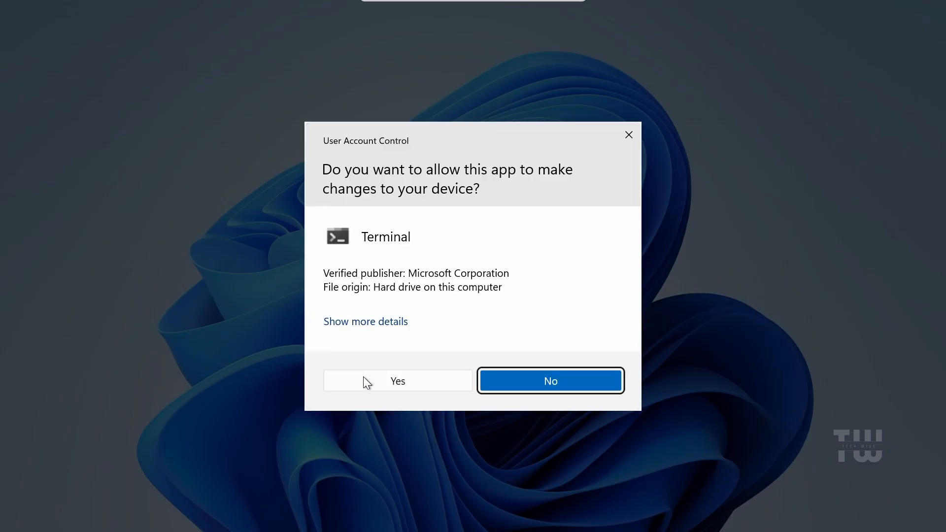
pyautogui.click(363, 377)
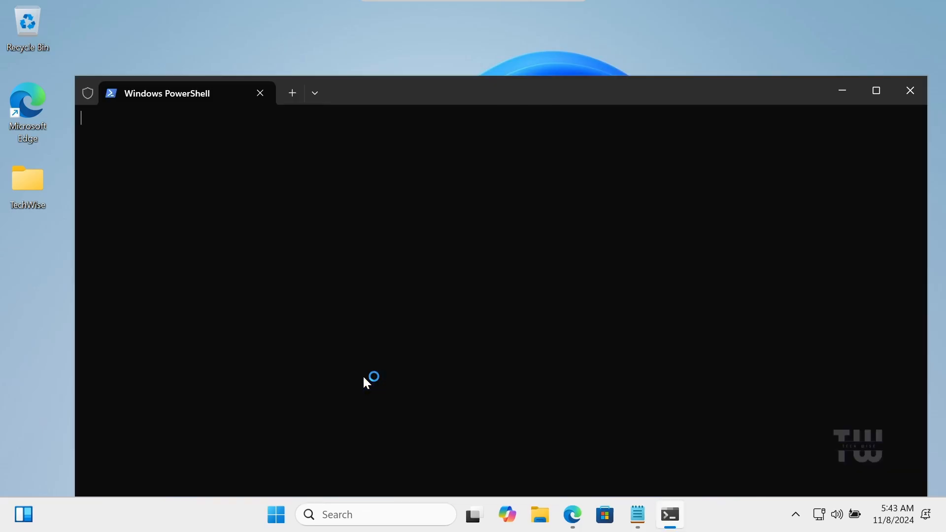
# Step: Copy the Get-AppXPackage command that re-registers all apps with Add-AppxPackage from Notepad, run it in PowerShell, and exit the session
pyautogui.click(638, 515)
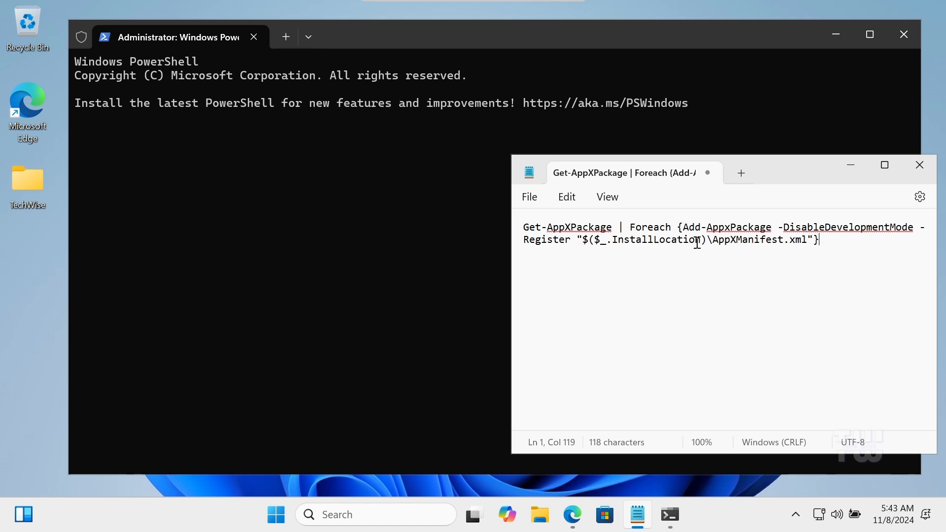
pyautogui.tripleClick(669, 242)
pyautogui.hotkey('ctrl', 'c')
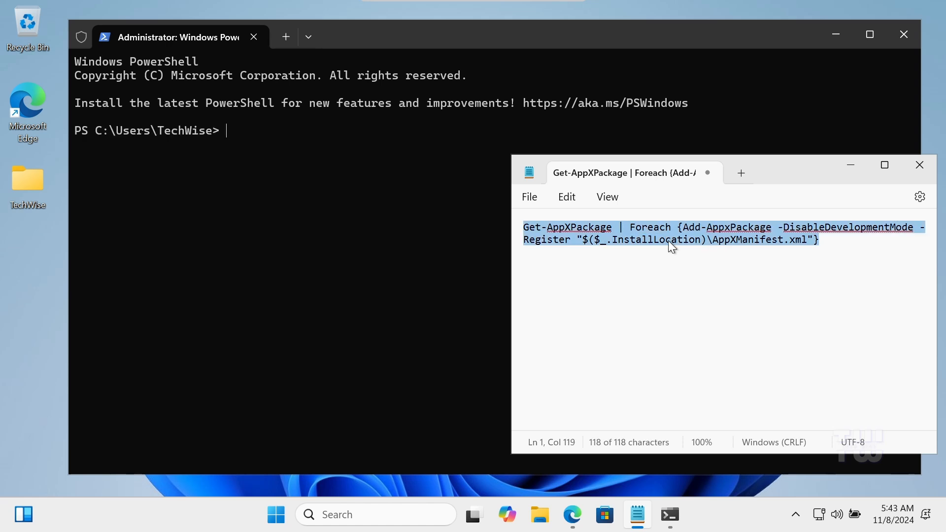
pyautogui.click(853, 166)
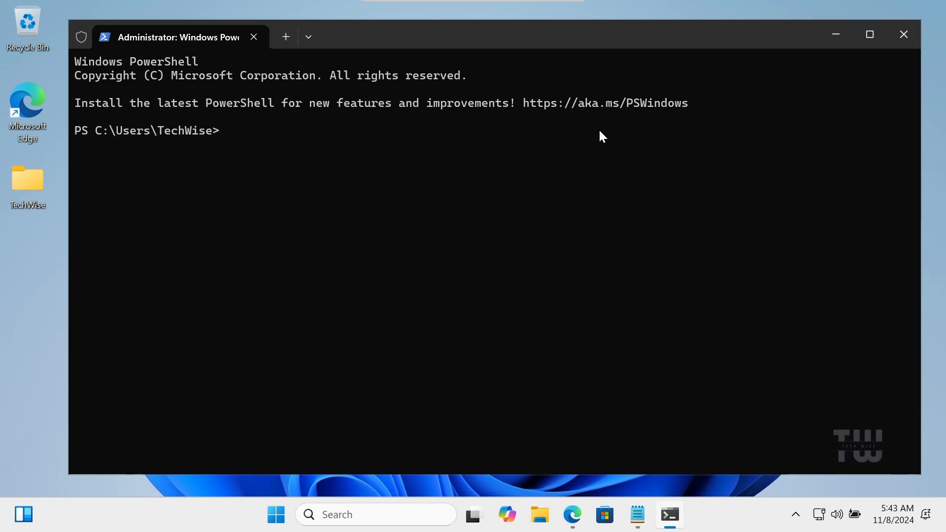
pyautogui.hotkey('ctrl', 'v')
pyautogui.press('Return')
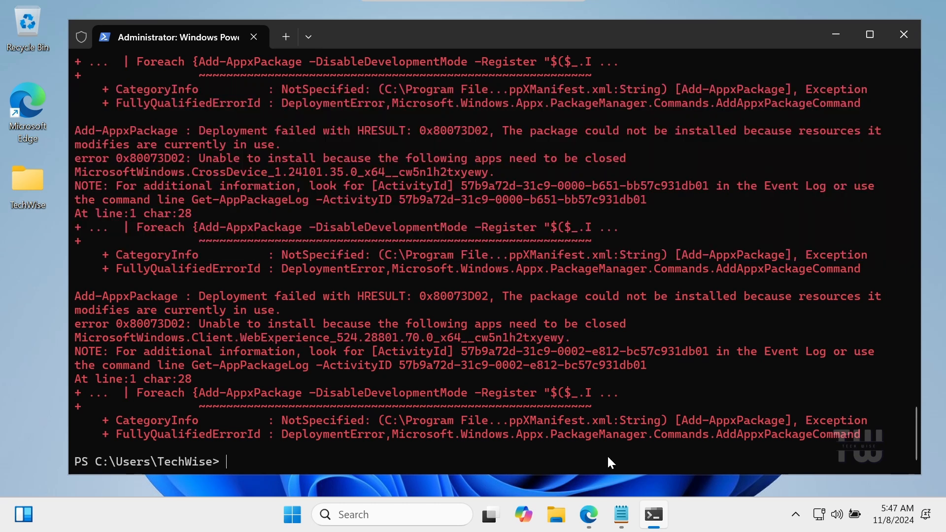
pyautogui.write('exit')
pyautogui.press('Return')
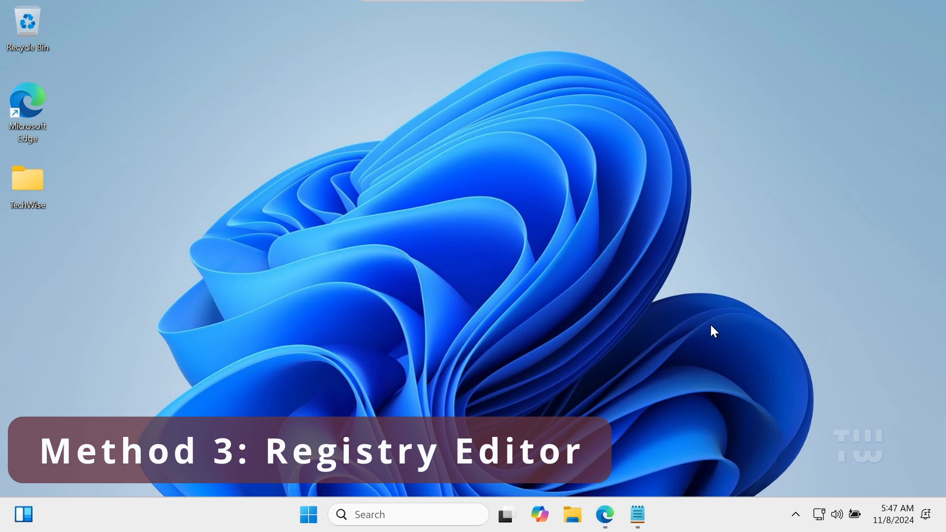
# Step: Search Windows for regedit, run Registry Editor as administrator, and allow it to make changes to the device
pyautogui.click(392, 512)
pyautogui.write('re')
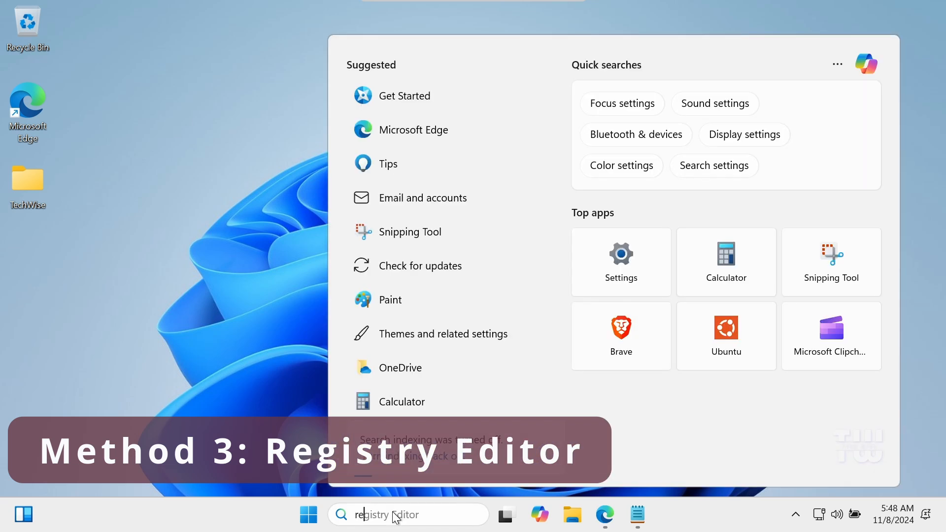
pyautogui.write('gedit')
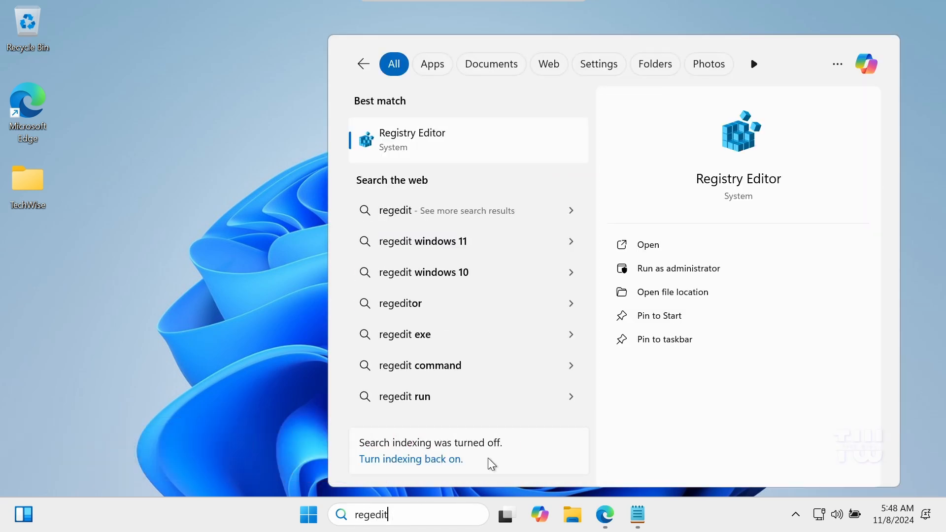
pyautogui.click(667, 270)
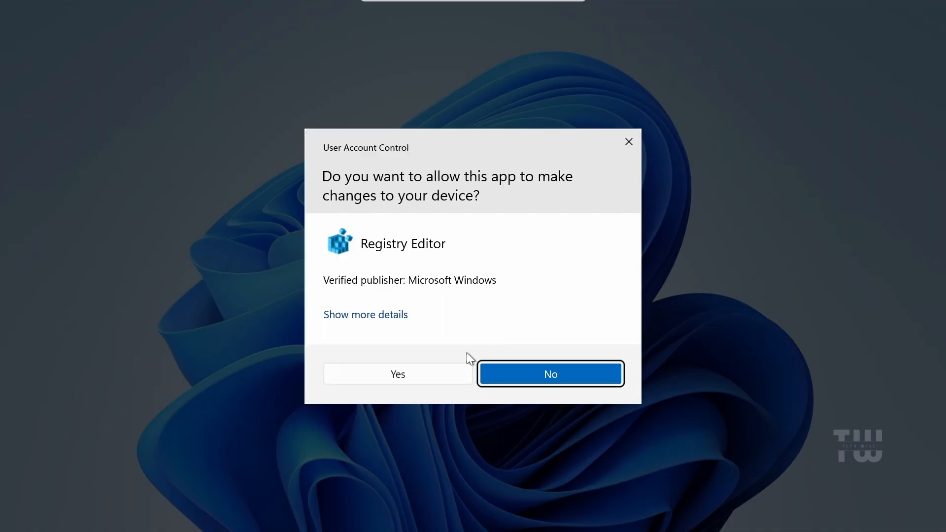
pyautogui.click(428, 373)
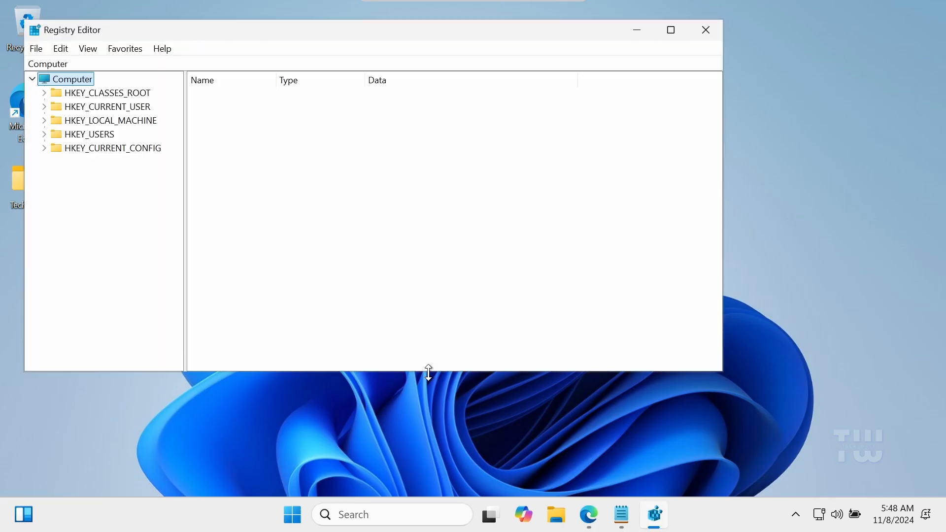
# Step: Copy the path Computer\HKEY_LOCAL_MACHINE\SOFTWARE\Policies\Microsoft\Windows Defender from Notepad and go to that key in Registry Editor
pyautogui.click(622, 513)
pyautogui.hotkey('ctrl', 'a')
pyautogui.hotkey('ctrl', 'c')
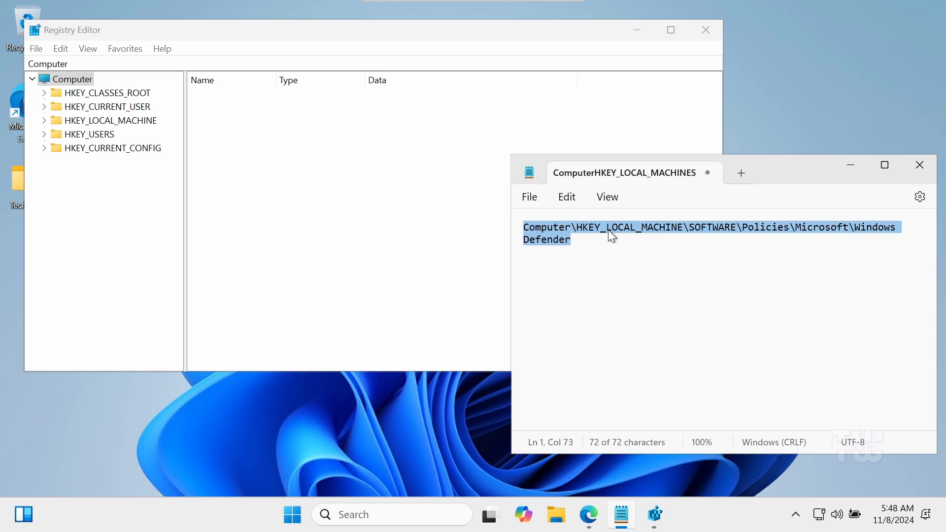
pyautogui.click(850, 168)
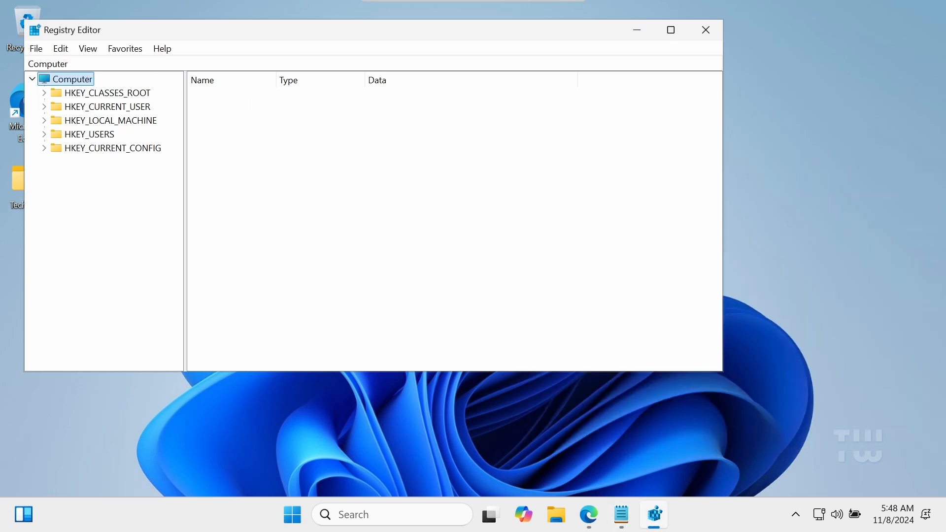
pyautogui.click(159, 64)
pyautogui.hotkey('ctrl', 'a')
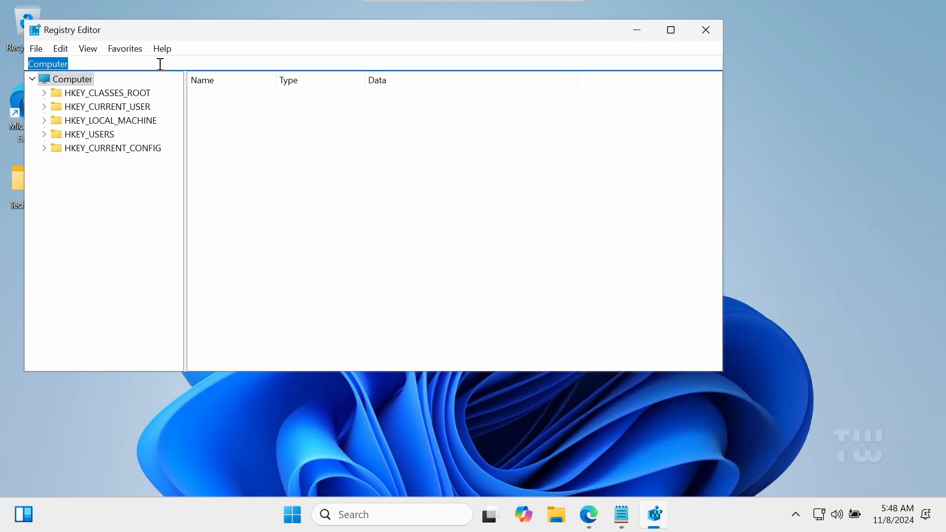
pyautogui.hotkey('ctrl', 'v')
pyautogui.press('Return')
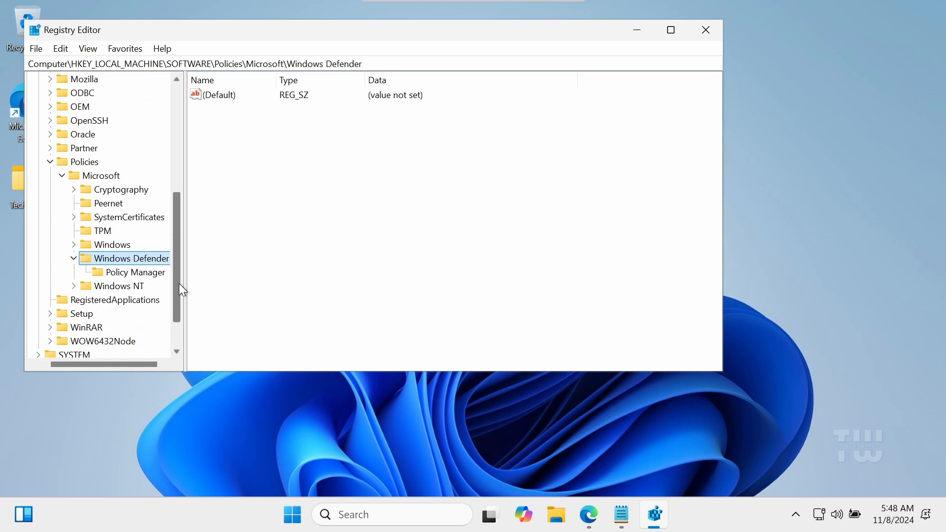
# Step: Delete the Windows Defender key under Policies\Microsoft with all its subkeys, and close Registry Editor
pyautogui.rightClick(138, 258)
pyautogui.click(193, 323)
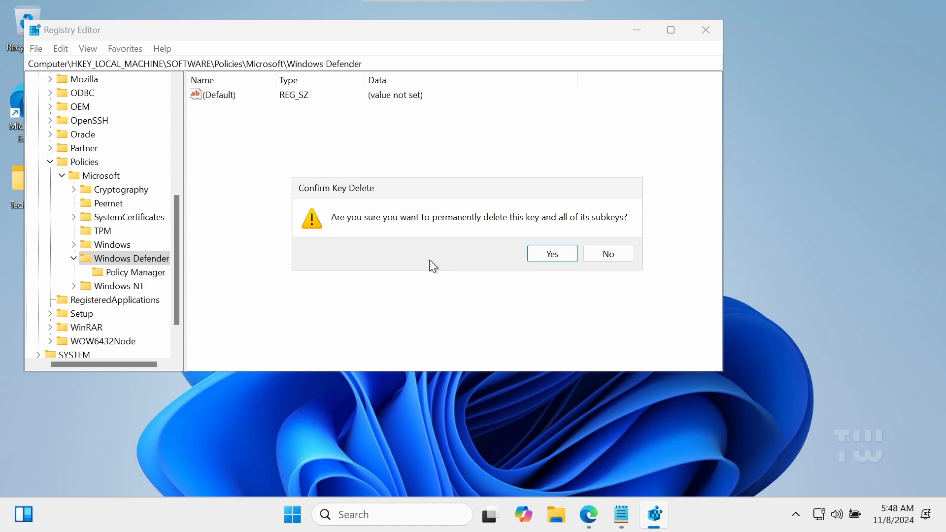
pyautogui.click(548, 254)
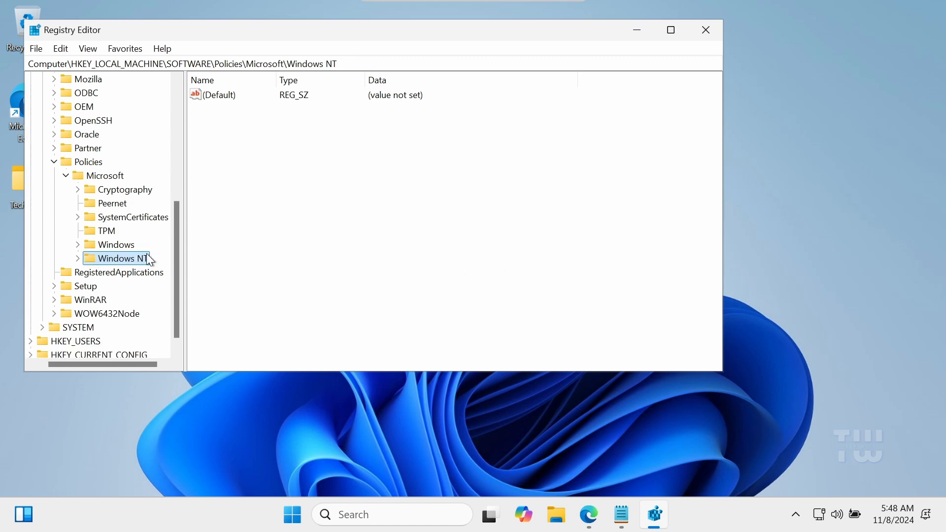
pyautogui.click(703, 30)
pyautogui.click(309, 515)
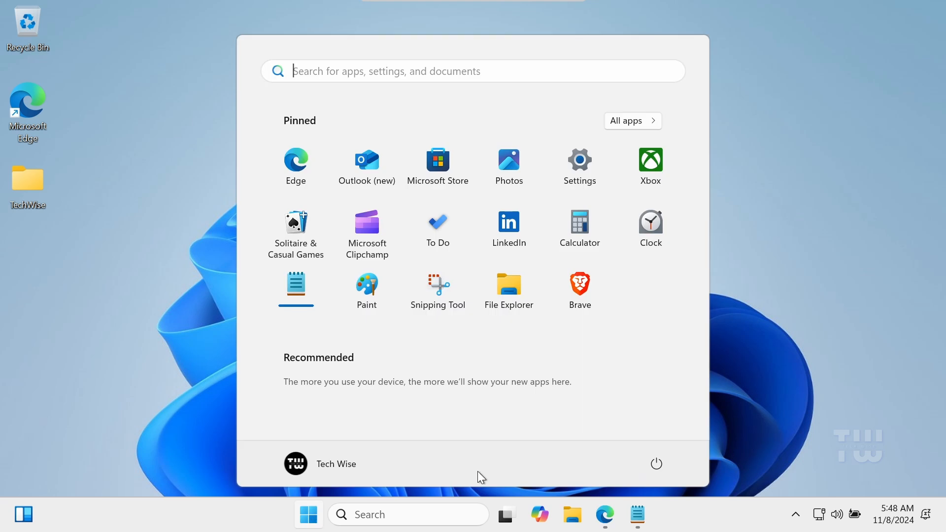
pyautogui.click(658, 464)
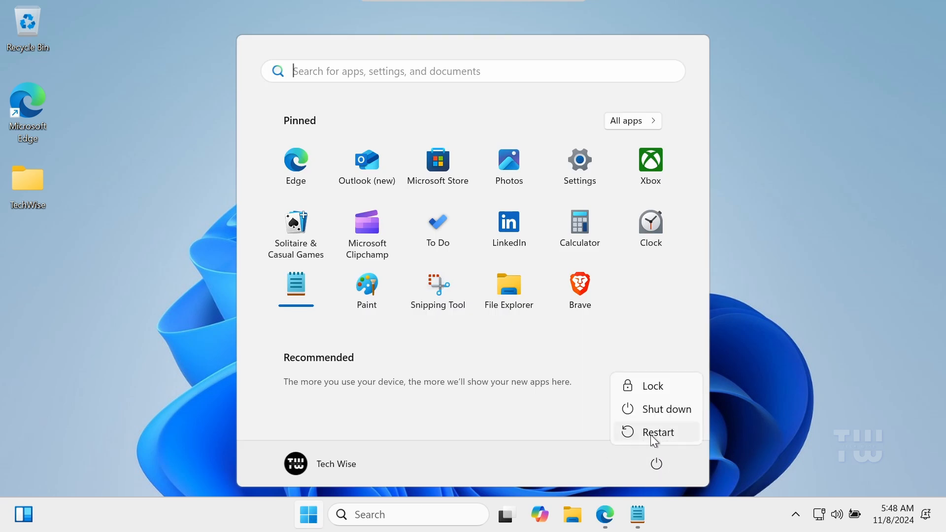
pyautogui.click(791, 415)
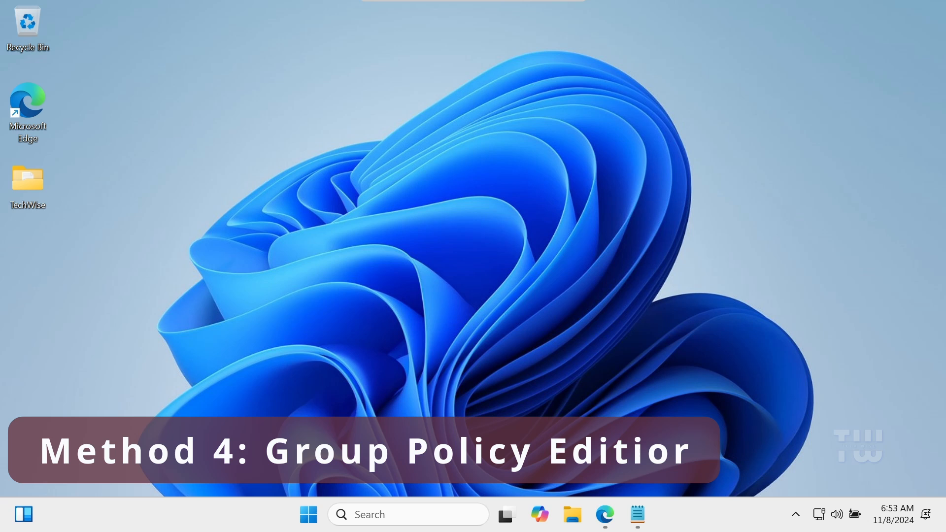
# Step: Open the Local Group Policy Editor by running gpedit.msc
pyautogui.rightClick(308, 520)
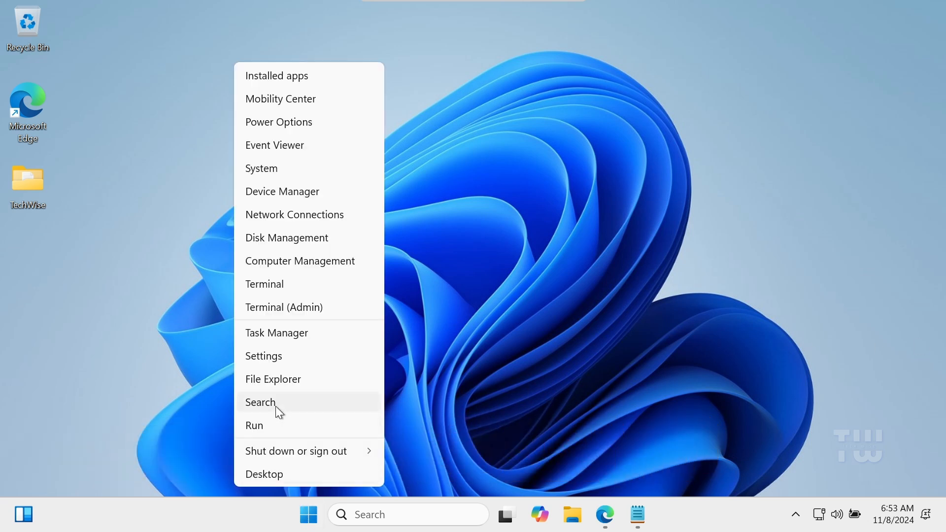
pyautogui.click(300, 427)
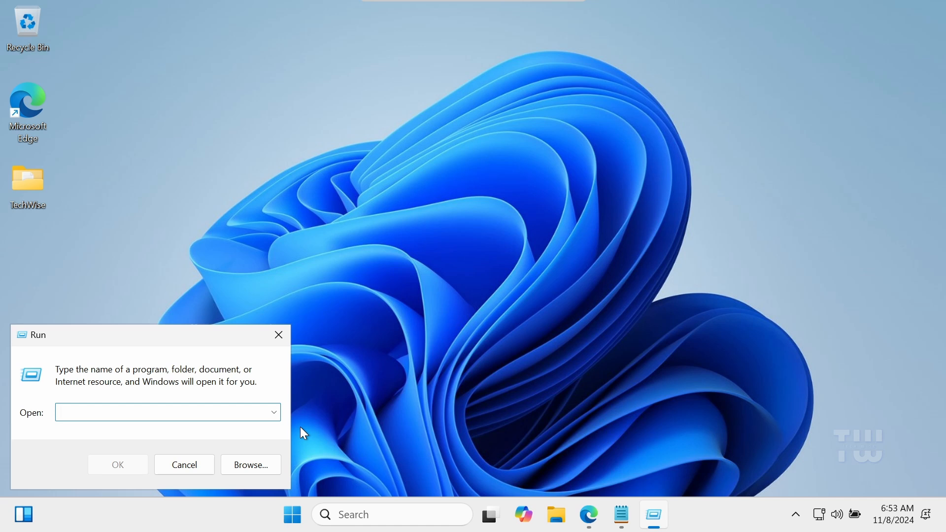
pyautogui.write('gpedit.msc')
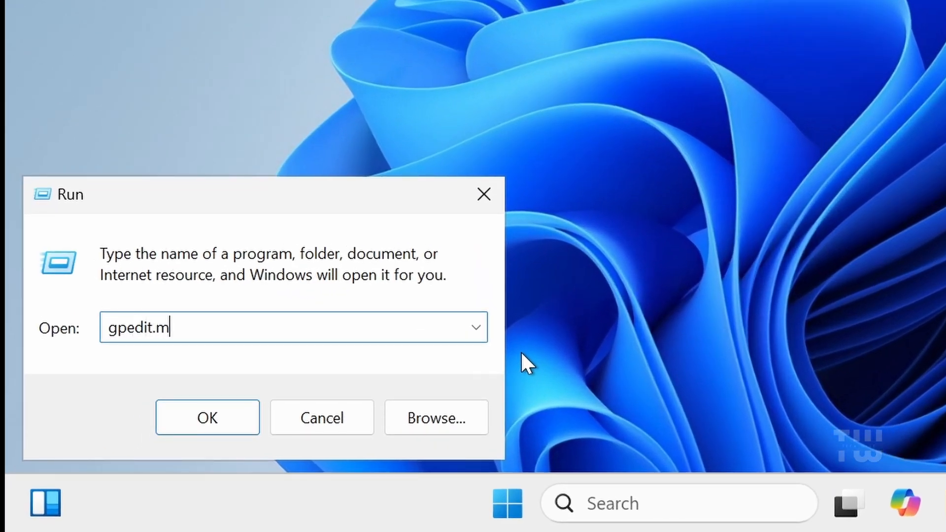
pyautogui.press('Return')
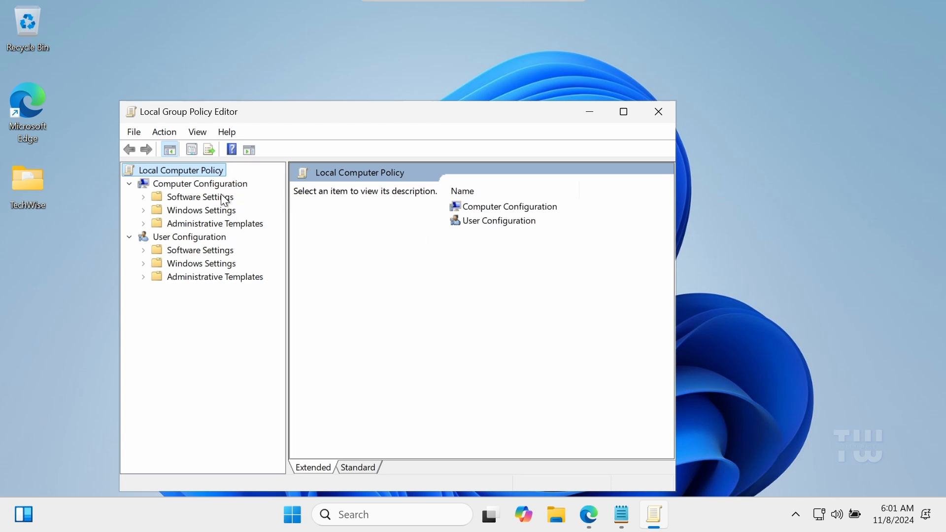
# Step: Go to Computer Configuration > Administrative Templates > Windows Components > Microsoft Defender Antivirus and expand that folder
pyautogui.click(193, 186)
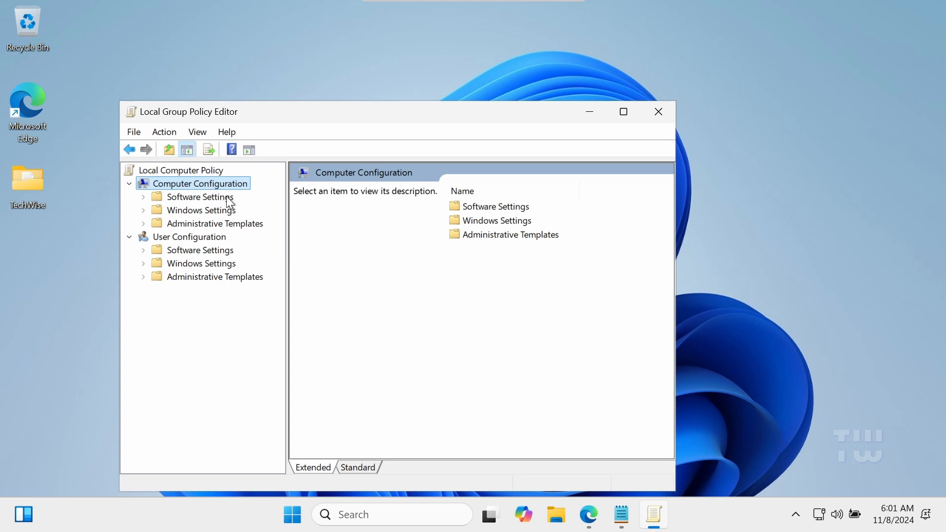
pyautogui.click(144, 223)
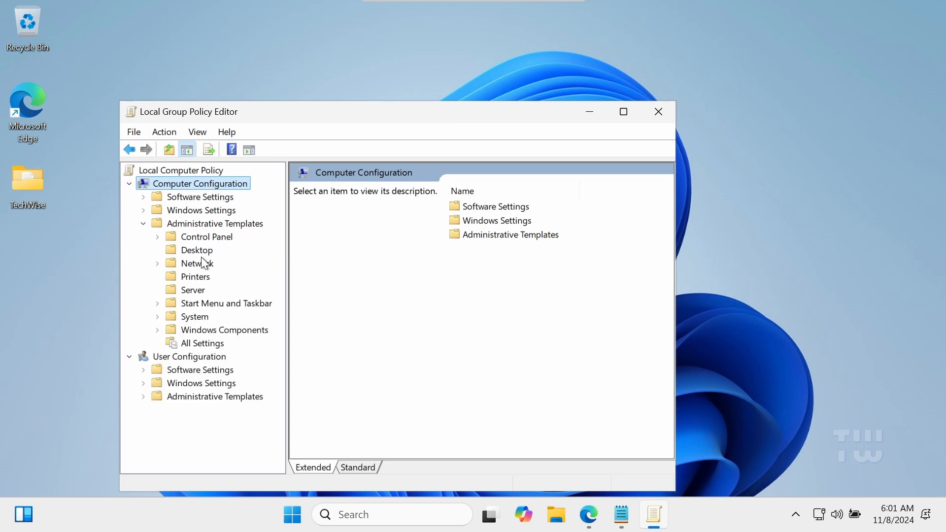
pyautogui.click(157, 331)
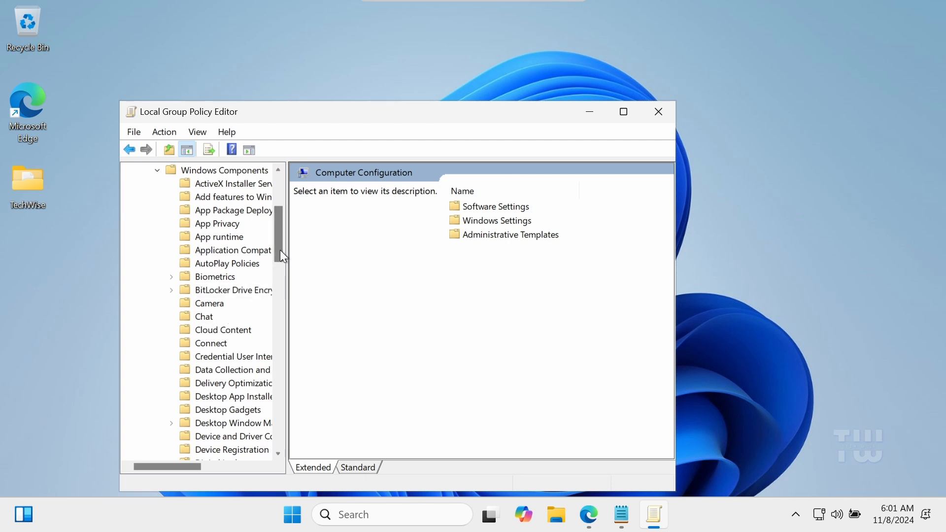
pyautogui.scroll(-12, 267, 343)
pyautogui.click(207, 254)
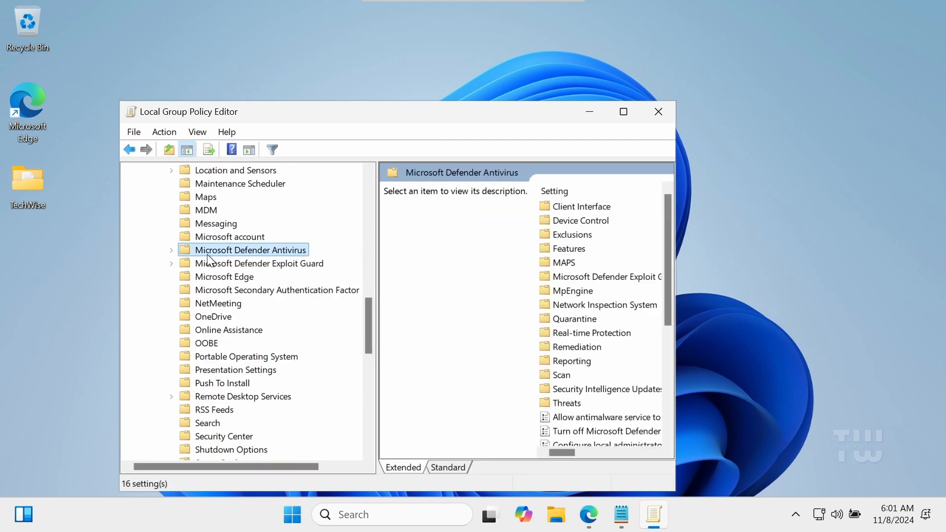
pyautogui.click(172, 251)
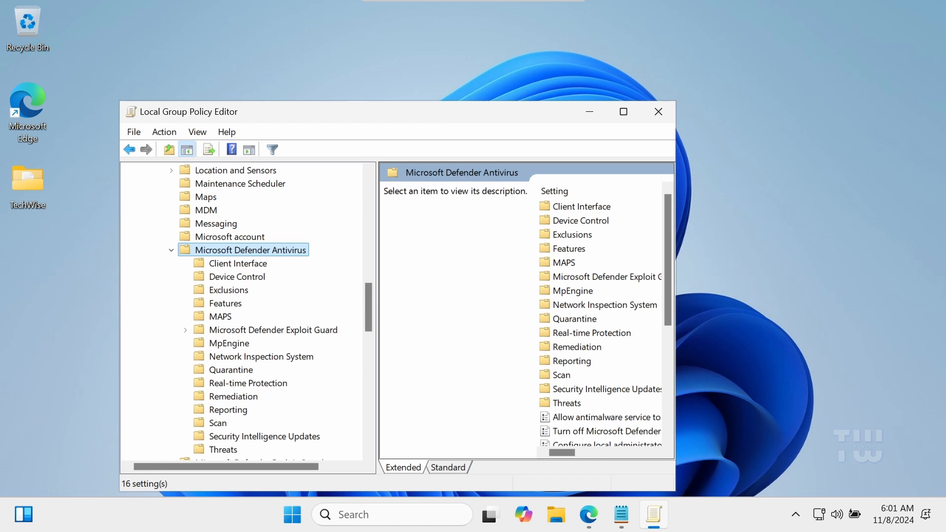
# Step: Set the policies "Allow antimalware service to startup with normal priority" and "Turn off Microsoft Defender Antivirus" to Disabled
pyautogui.moveTo(676, 214); pyautogui.dragTo(873, 226)
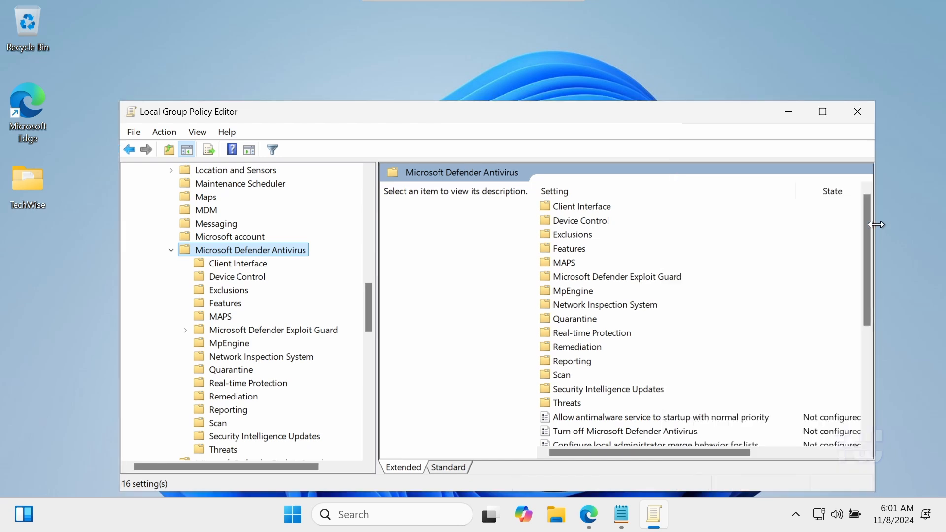
pyautogui.scroll(-4, 737, 286)
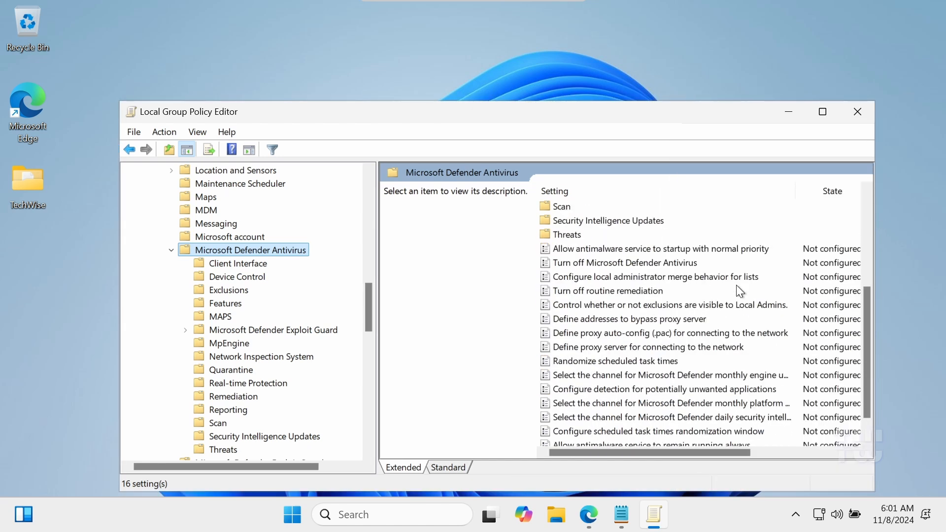
pyautogui.click(661, 249)
pyautogui.doubleClick(660, 250)
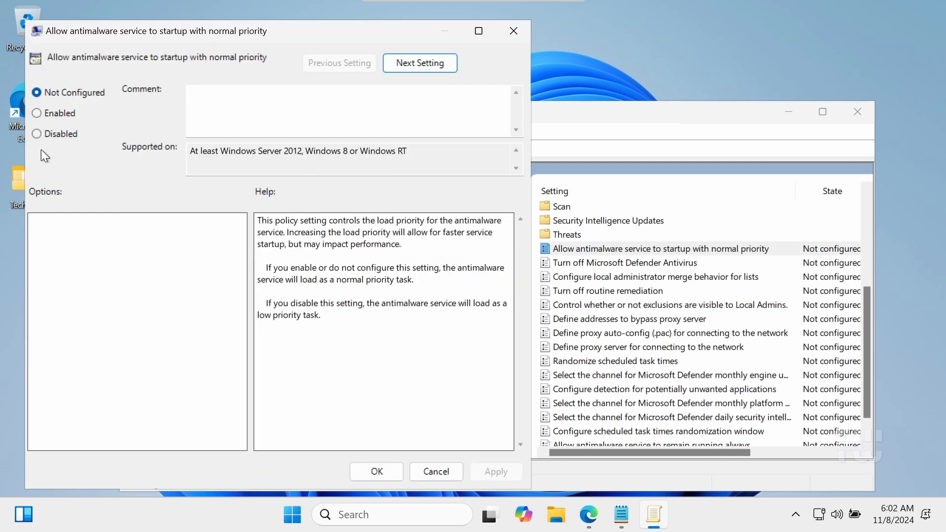
pyautogui.click(37, 135)
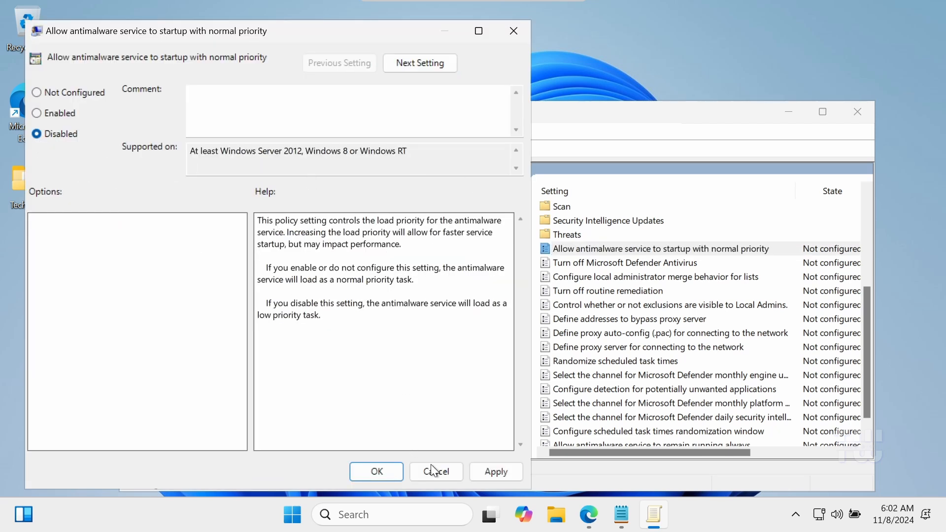
pyautogui.click(495, 472)
pyautogui.click(386, 468)
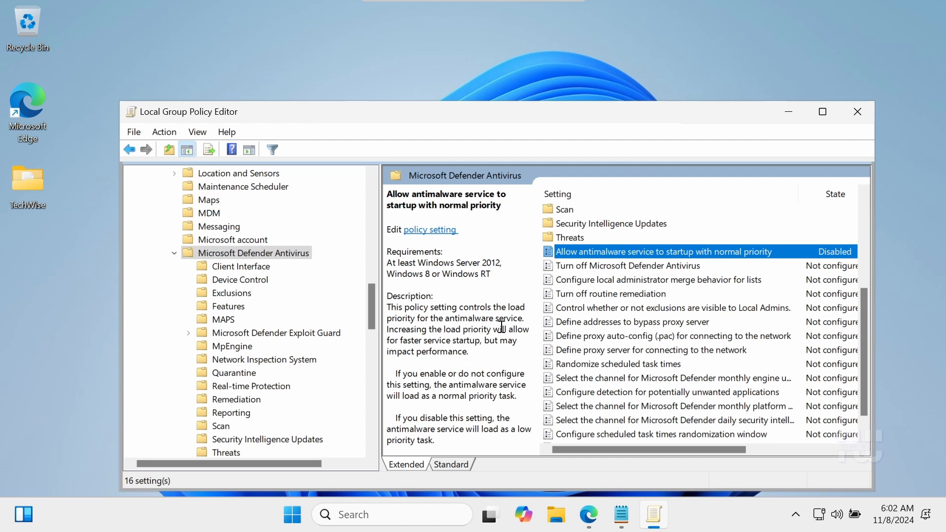
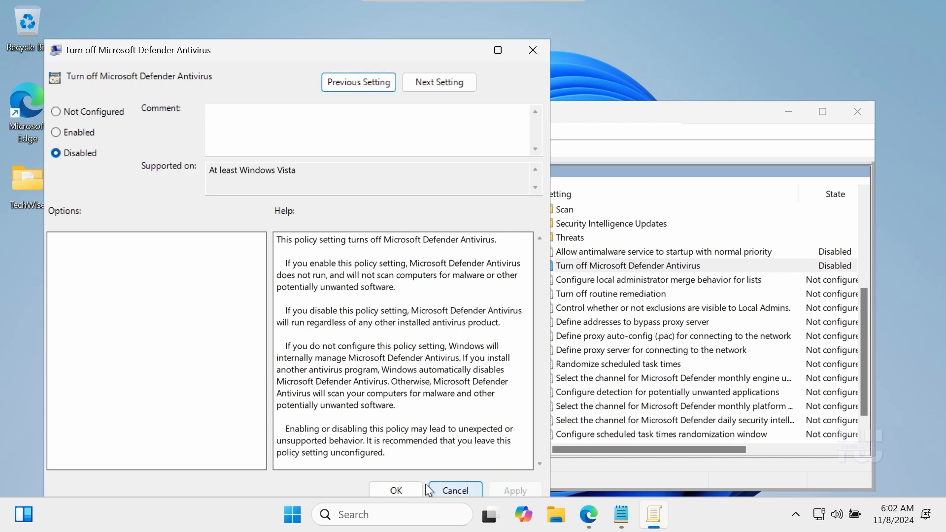
pyautogui.click(408, 488)
# Step: Set the "Enable headless UI mode" policy in the Client Interface folder to Disabled and apply it
pyautogui.click(229, 270)
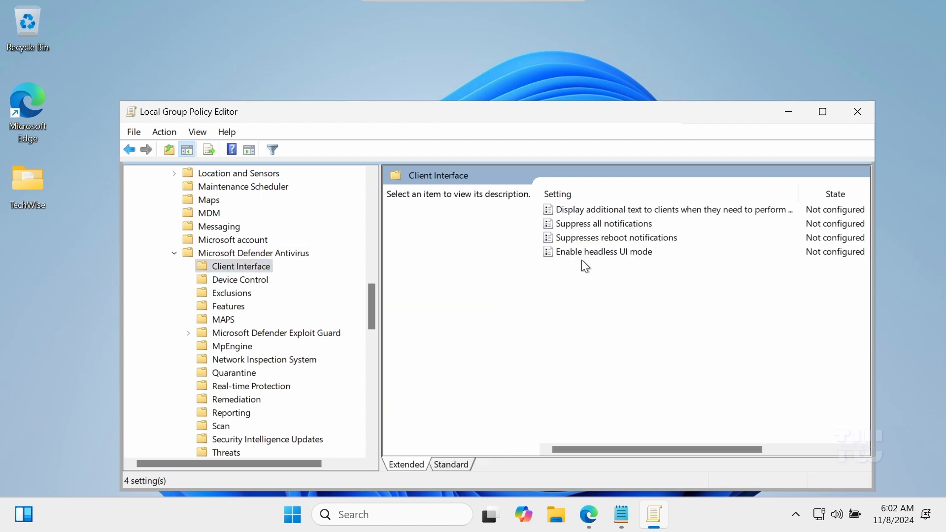
pyautogui.doubleClick(612, 252)
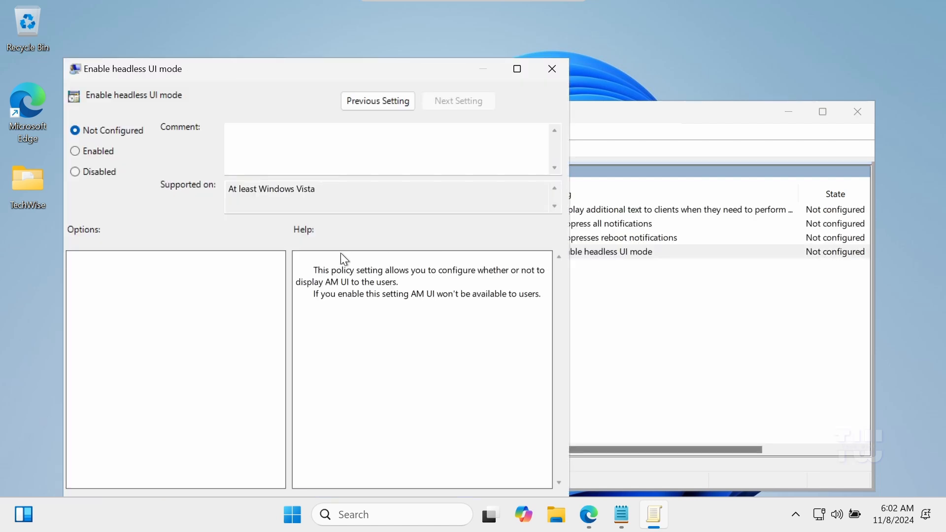
pyautogui.click(110, 172)
pyautogui.moveTo(450, 82); pyautogui.dragTo(452, 48)
pyautogui.click(528, 474)
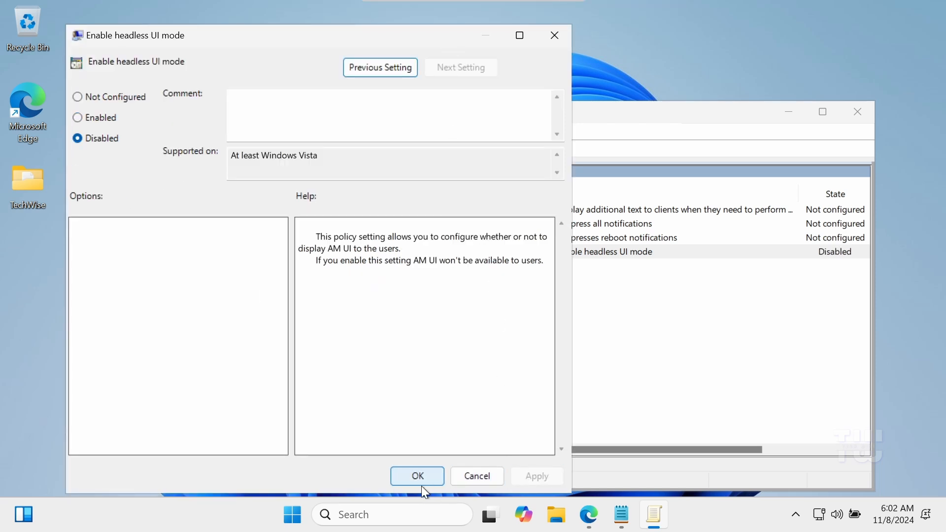
pyautogui.click(418, 477)
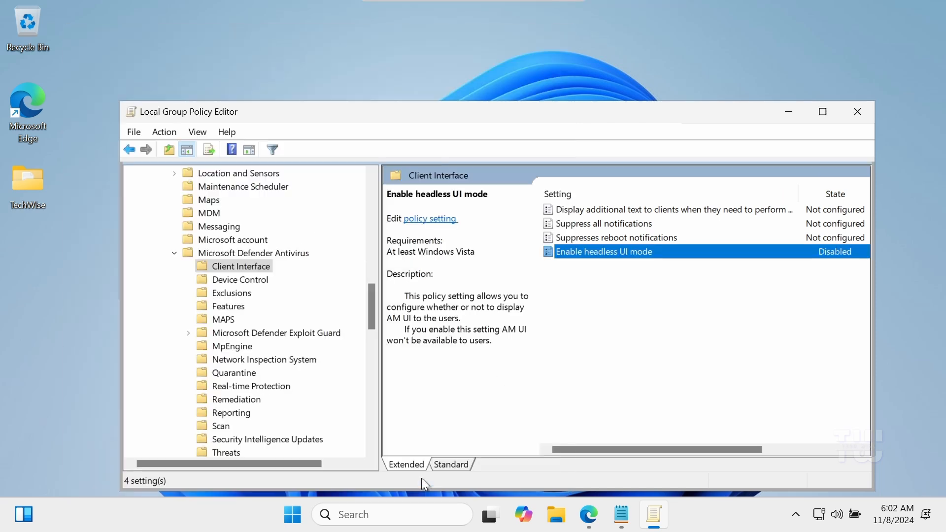
# Step: Collapse Microsoft Defender Antivirus and go to Virus and threat protection under Windows Components > Windows Security
pyautogui.click(173, 253)
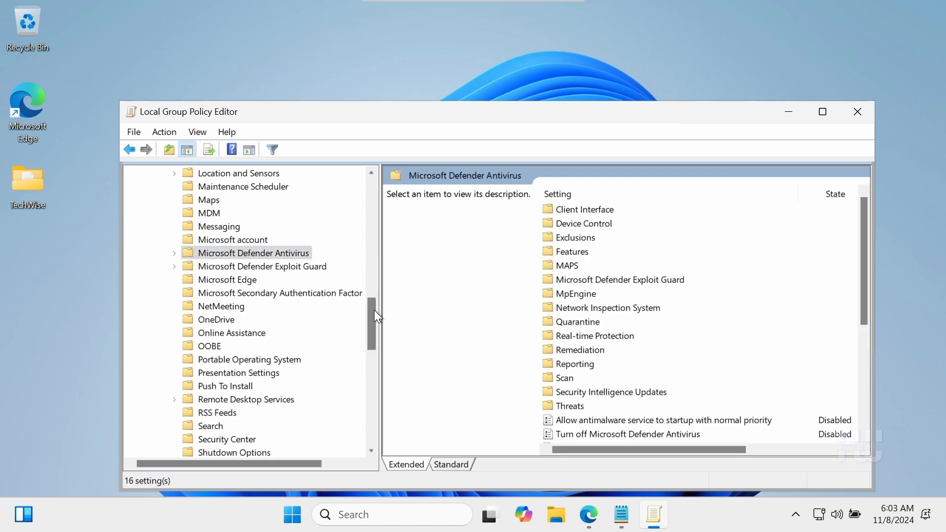
pyautogui.moveTo(374, 309); pyautogui.dragTo(374, 411)
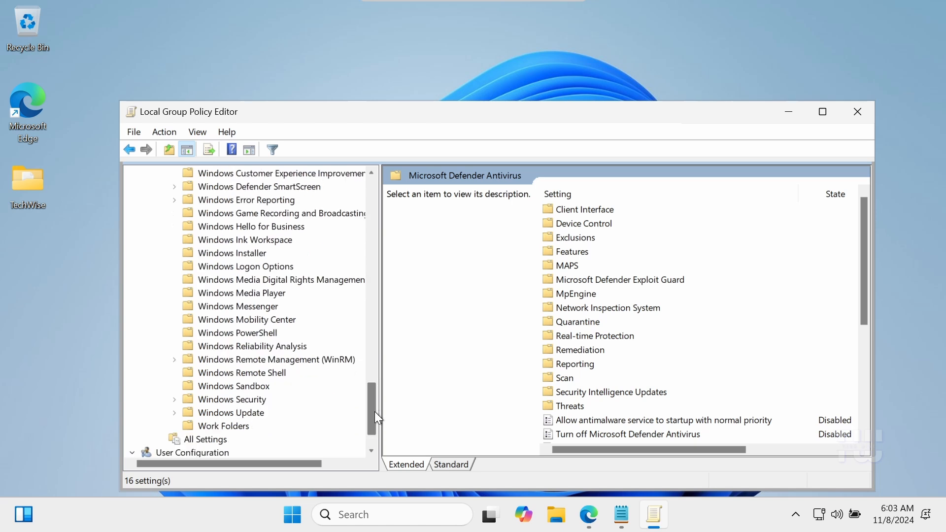
pyautogui.doubleClick(249, 402)
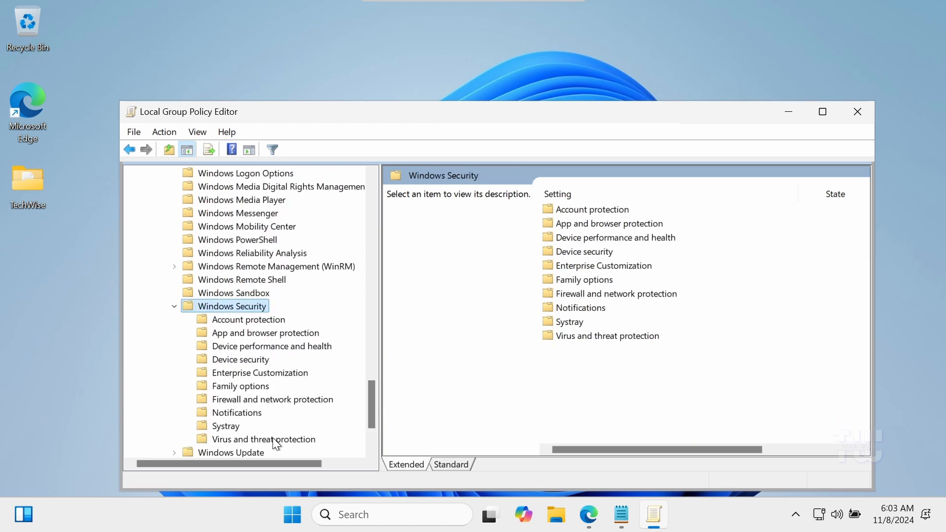
pyautogui.click(274, 439)
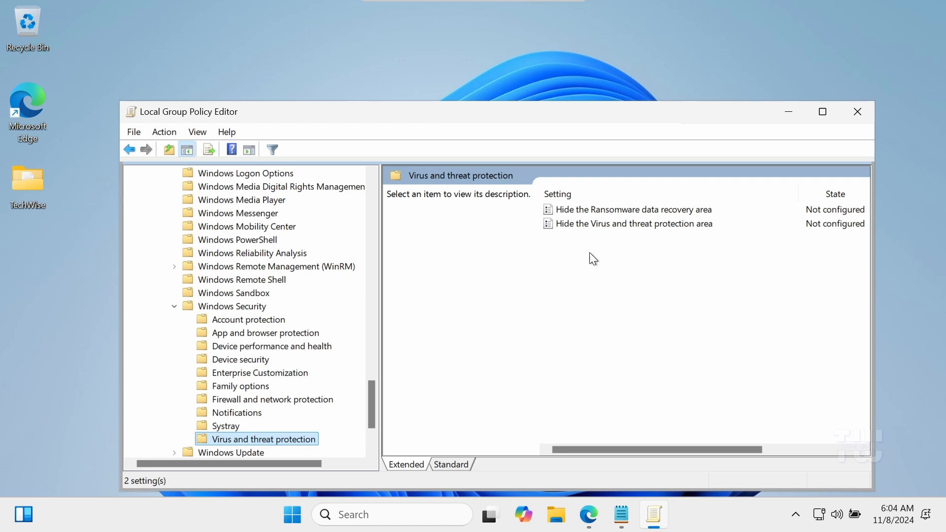
# Step: Set the "Hide the Virus and threat protection area" policy to Disabled, apply it, and close the Local Group Policy Editor
pyautogui.doubleClick(622, 226)
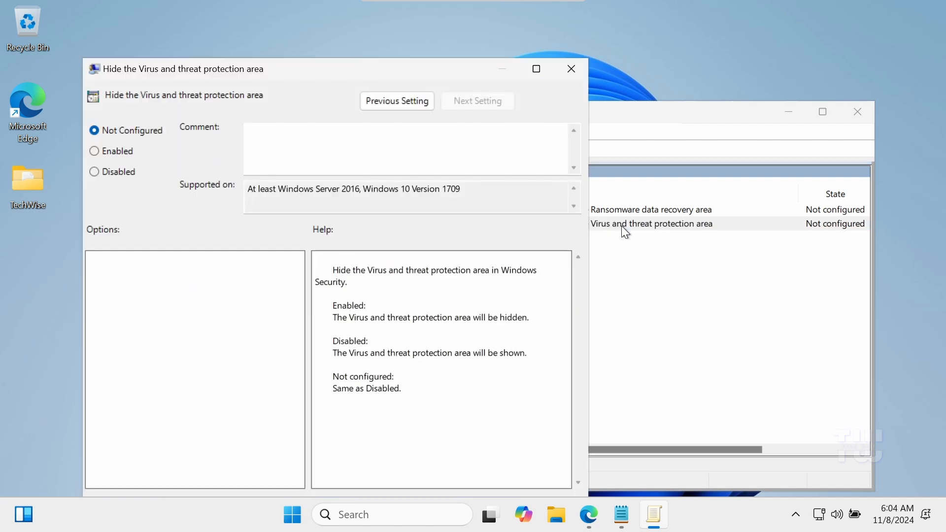
pyautogui.click(118, 171)
pyautogui.moveTo(350, 61); pyautogui.dragTo(353, 5)
pyautogui.click(551, 453)
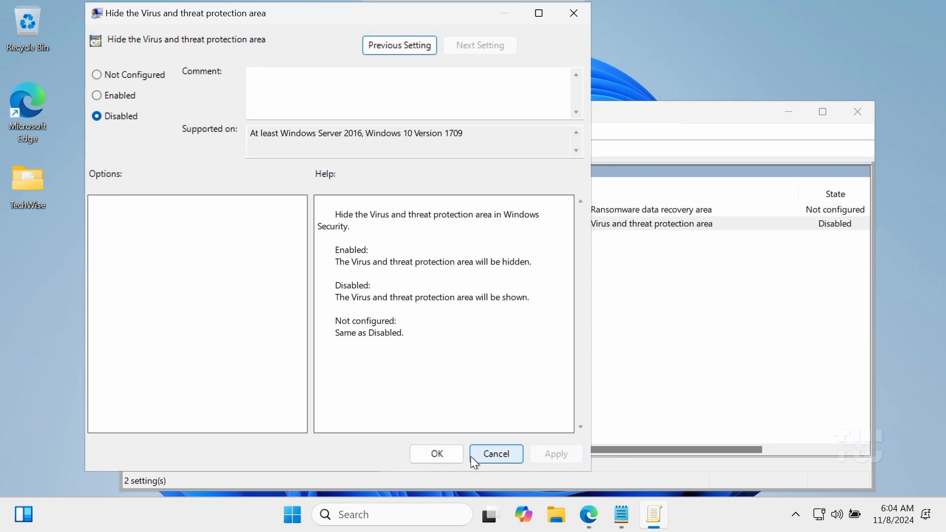
pyautogui.click(460, 454)
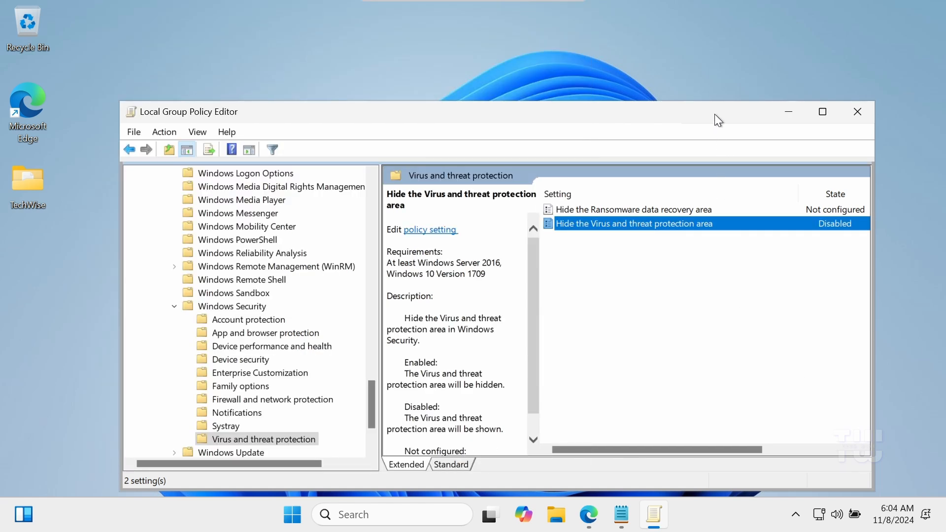
pyautogui.moveTo(714, 114); pyautogui.dragTo(716, 51)
pyautogui.click(850, 49)
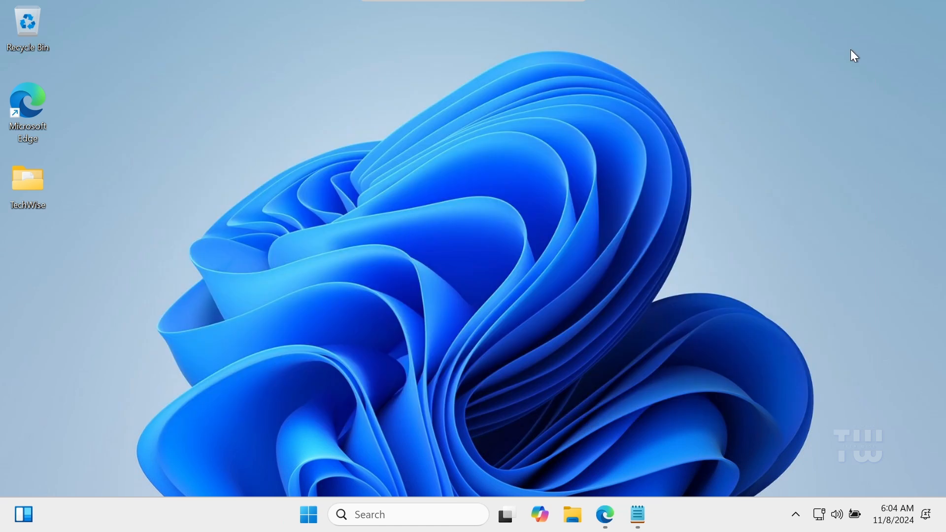
# Step: Open Terminal as administrator, force a policy refresh with gpupdate /force, and close the terminal window
pyautogui.rightClick(306, 515)
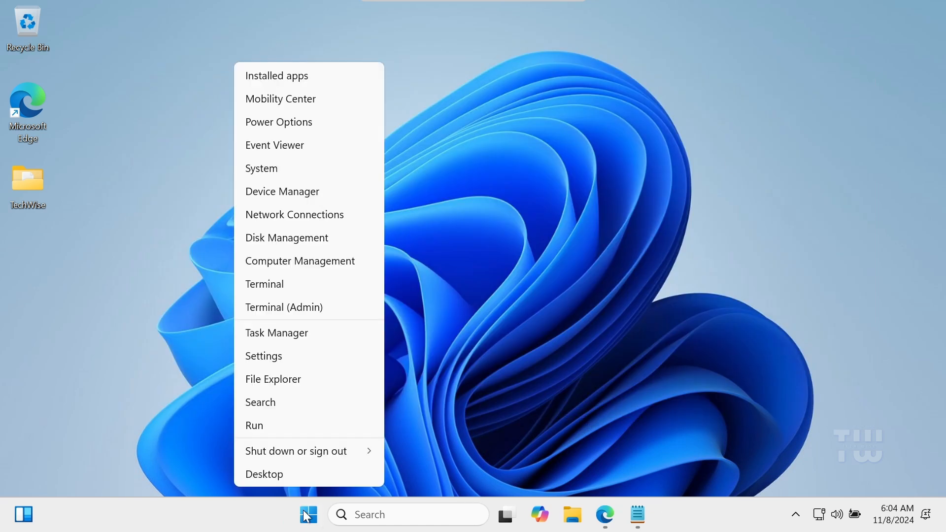
pyautogui.click(324, 306)
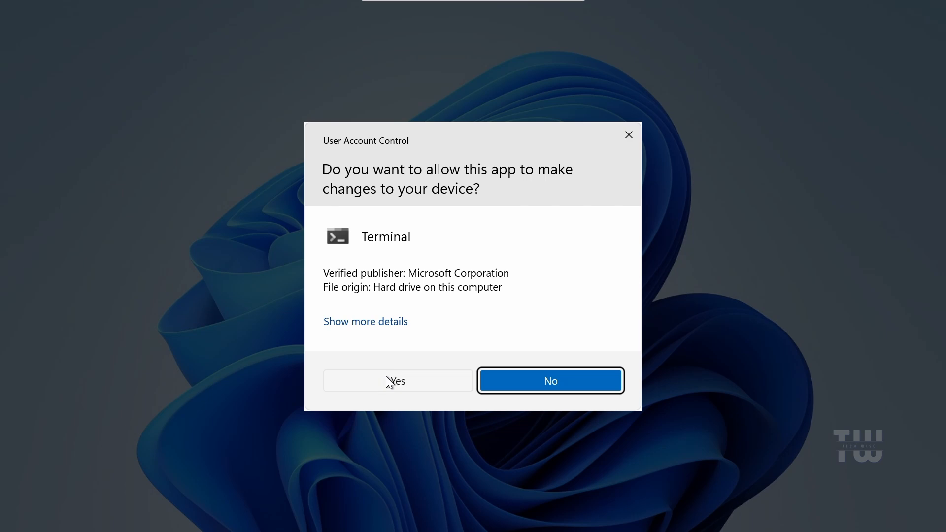
pyautogui.click(386, 377)
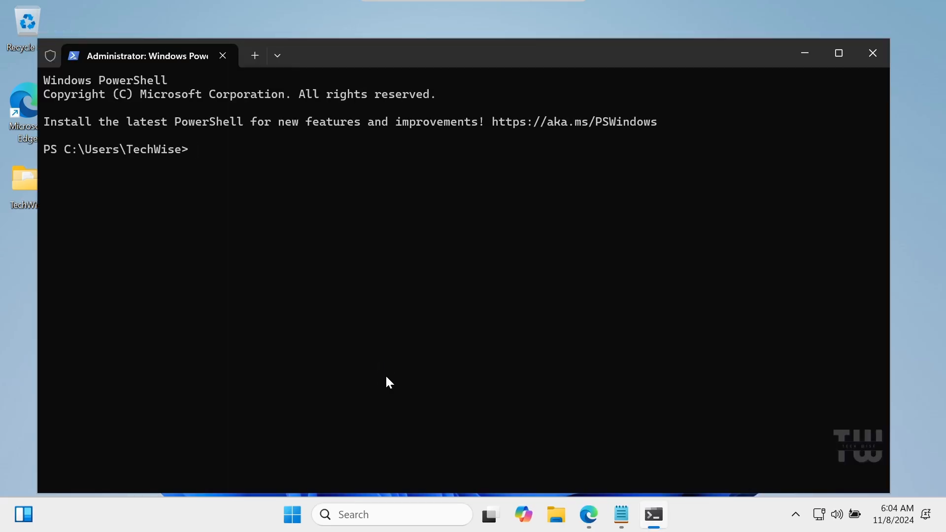
pyautogui.write('gpupdate /force')
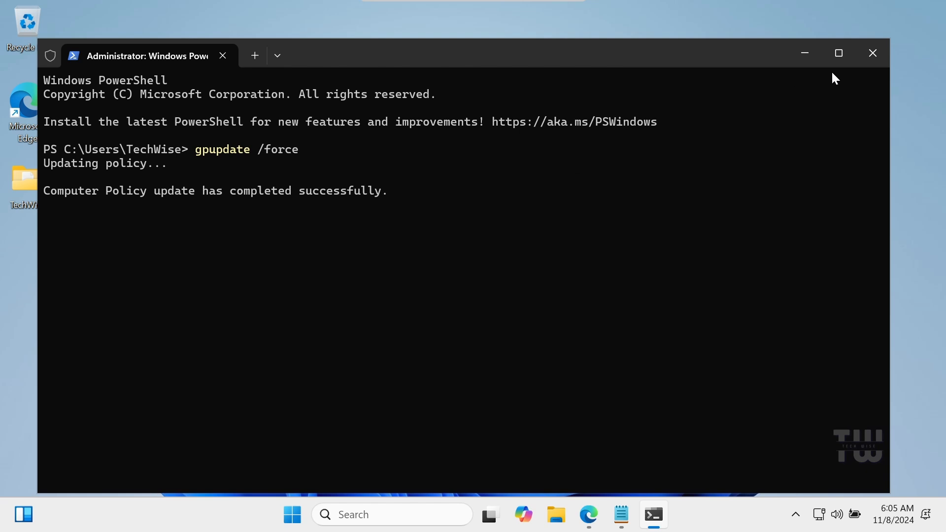
pyautogui.click(868, 59)
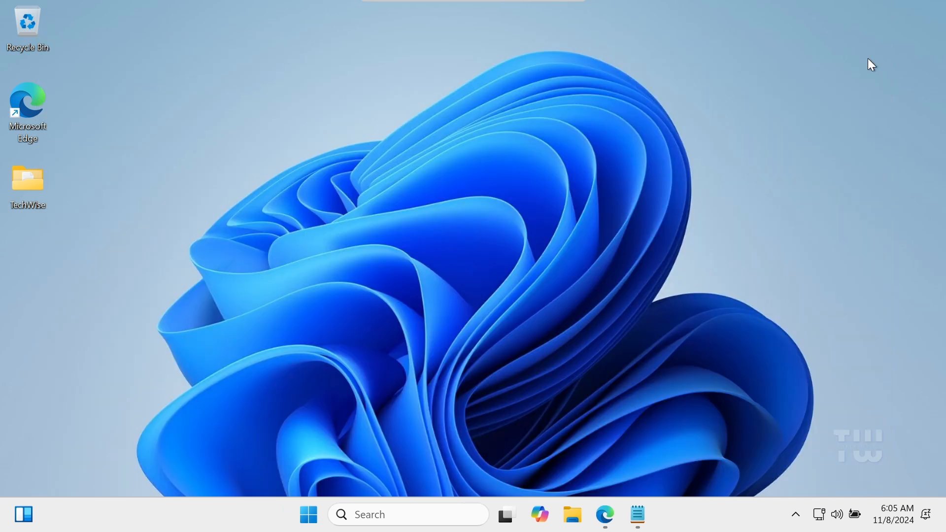
pyautogui.click(309, 515)
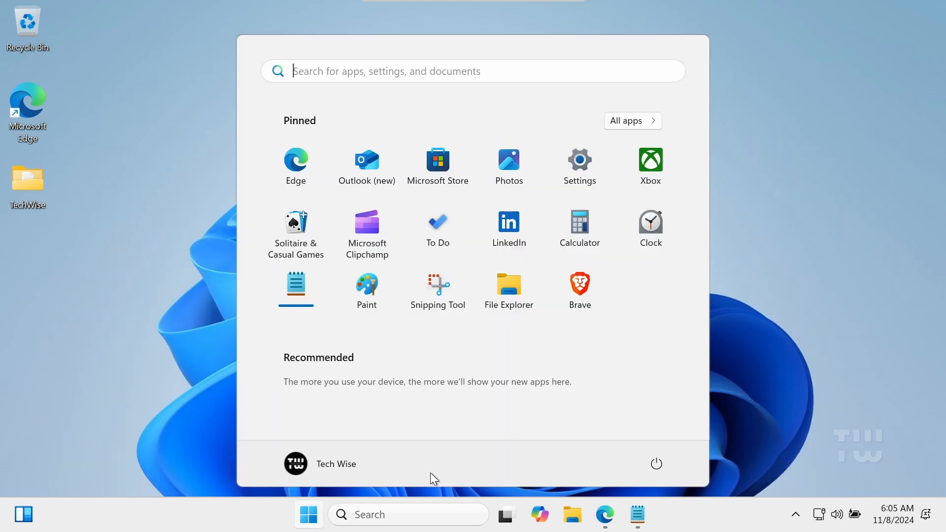
pyautogui.click(660, 463)
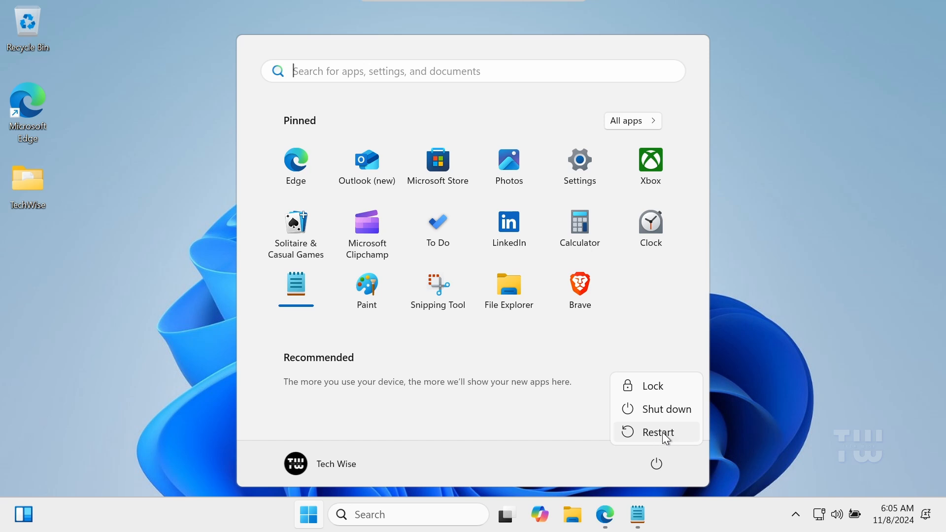
pyautogui.click(773, 415)
pyautogui.click(863, 318)
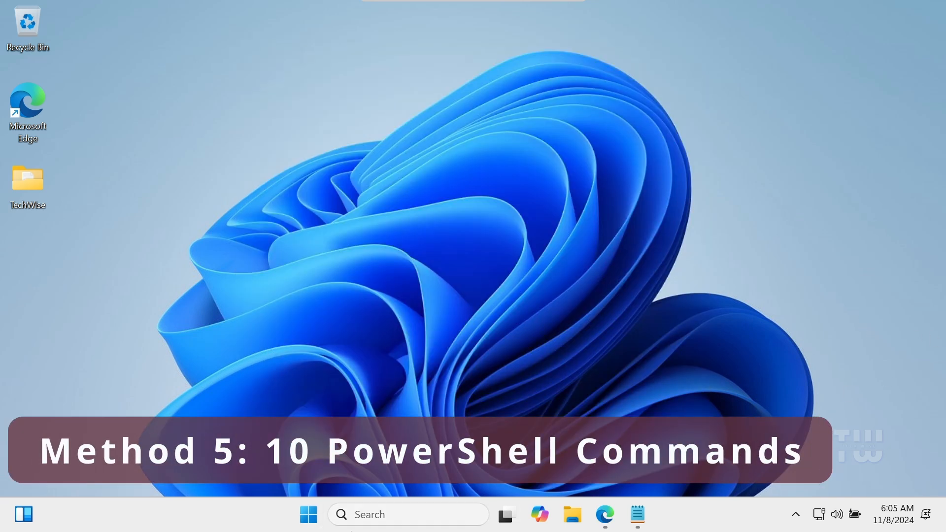
# Step: Open Terminal as administrator, delete the HKLM and HKCU Policies and WindowsSelfHost keys and the DisableAntiSpyware value with reg delete, and close the terminal
pyautogui.rightClick(312, 524)
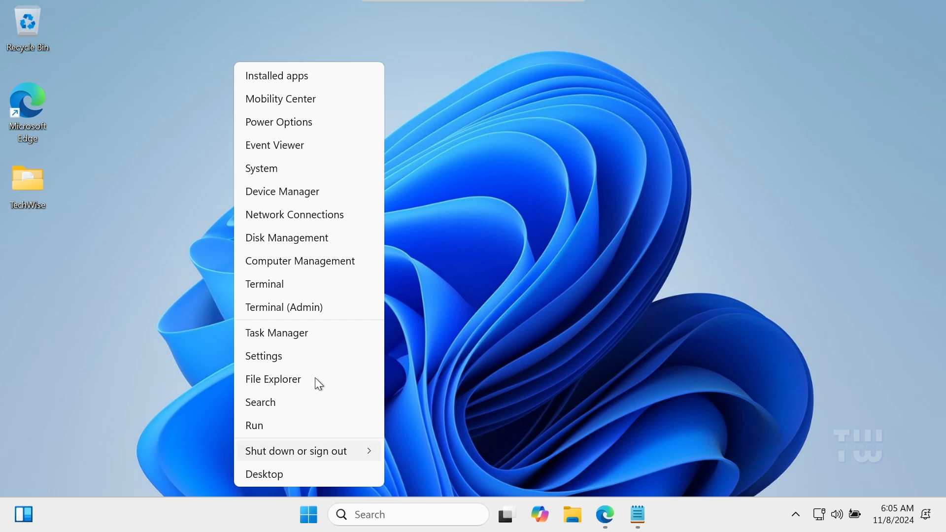
pyautogui.click(320, 306)
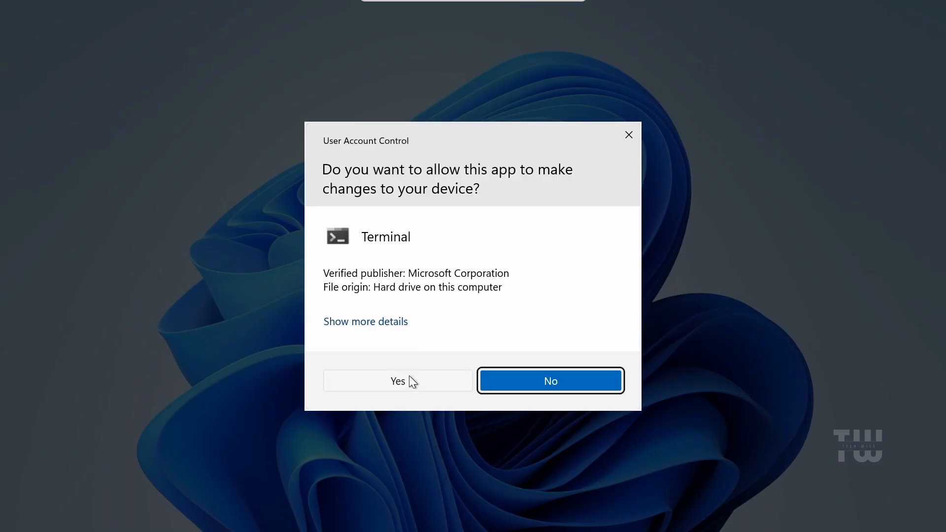
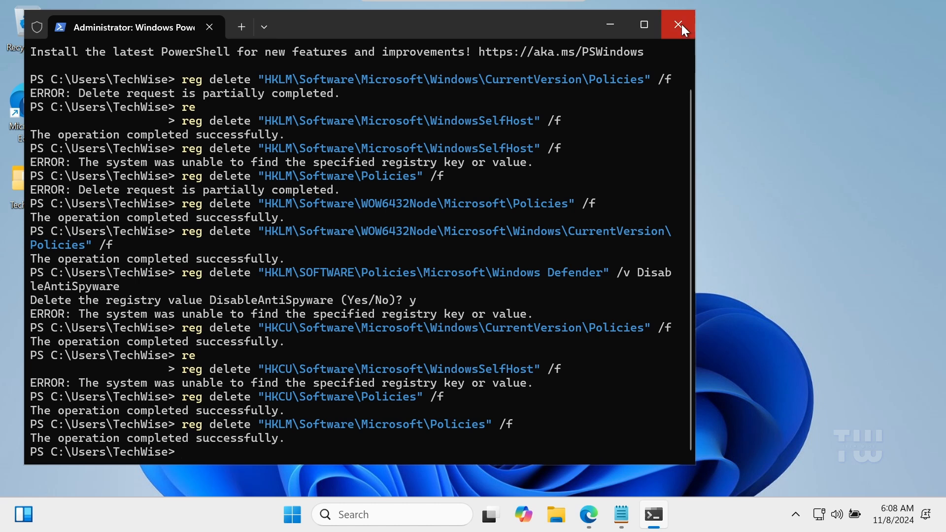
pyautogui.click(682, 25)
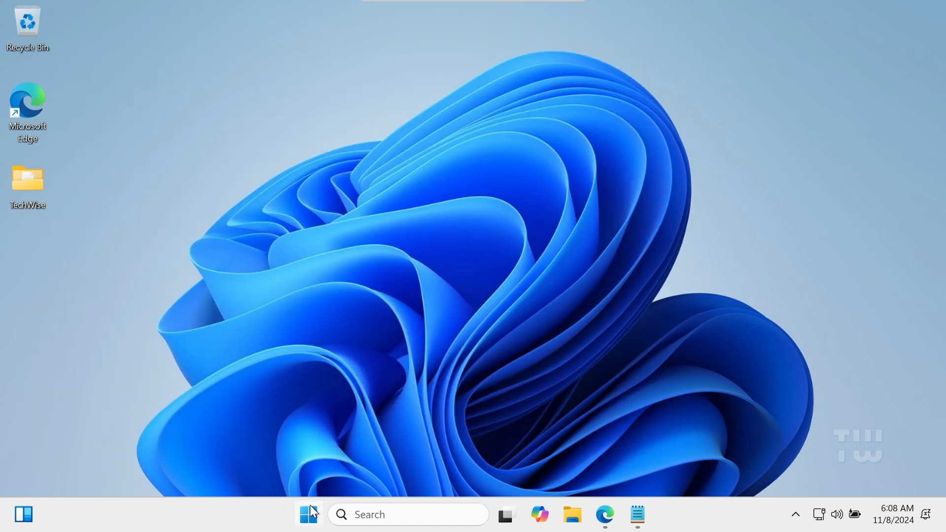
# Step: Open Start and bring up the power options for restarting the computer
pyautogui.click(310, 515)
pyautogui.click(657, 464)
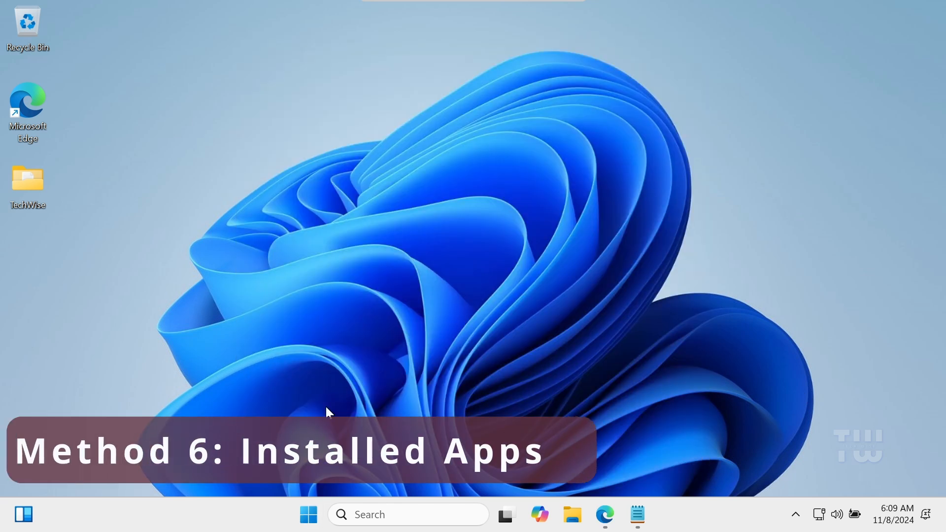
# Step: Open Settings and go to System components through the related settings of Apps > Installed apps
pyautogui.rightClick(309, 514)
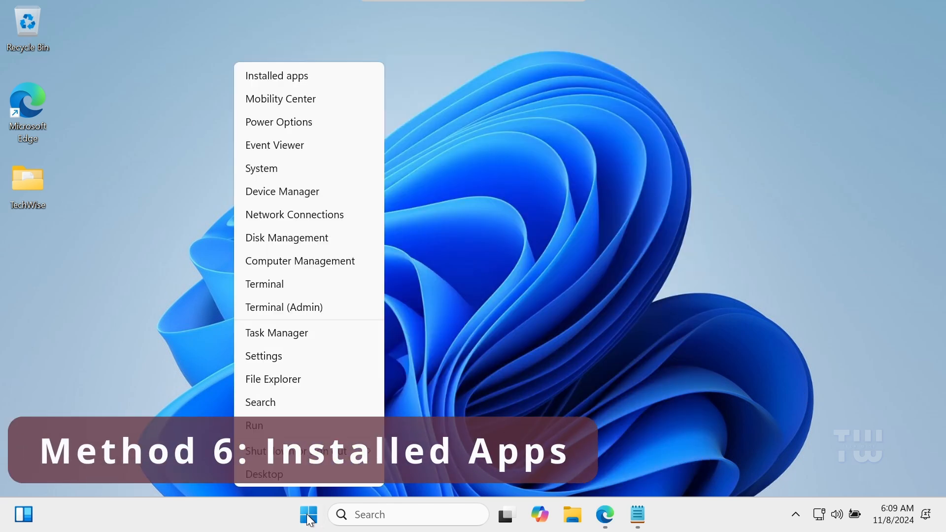
pyautogui.click(301, 359)
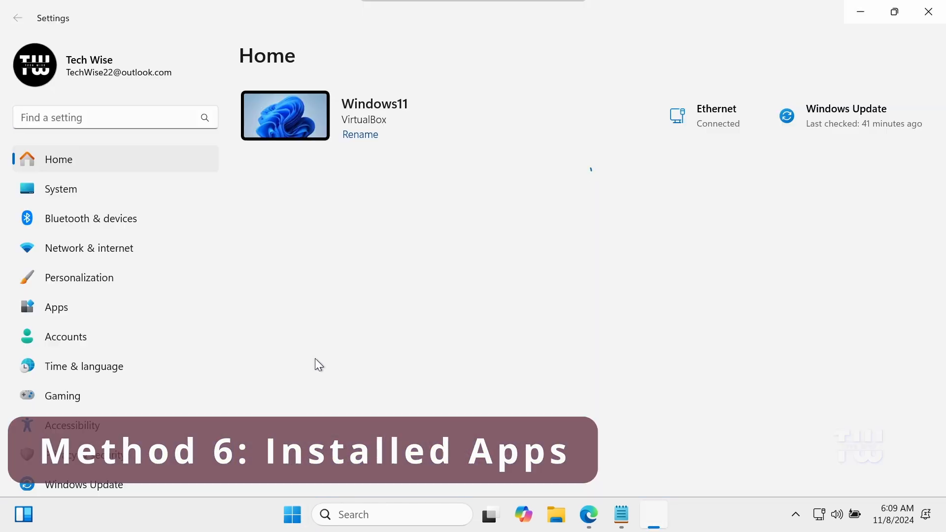
pyautogui.click(56, 308)
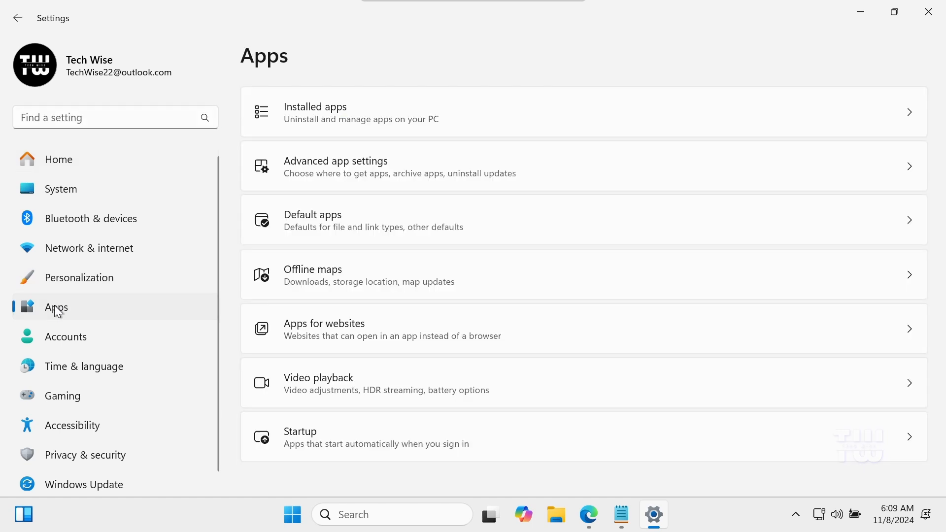
pyautogui.click(420, 120)
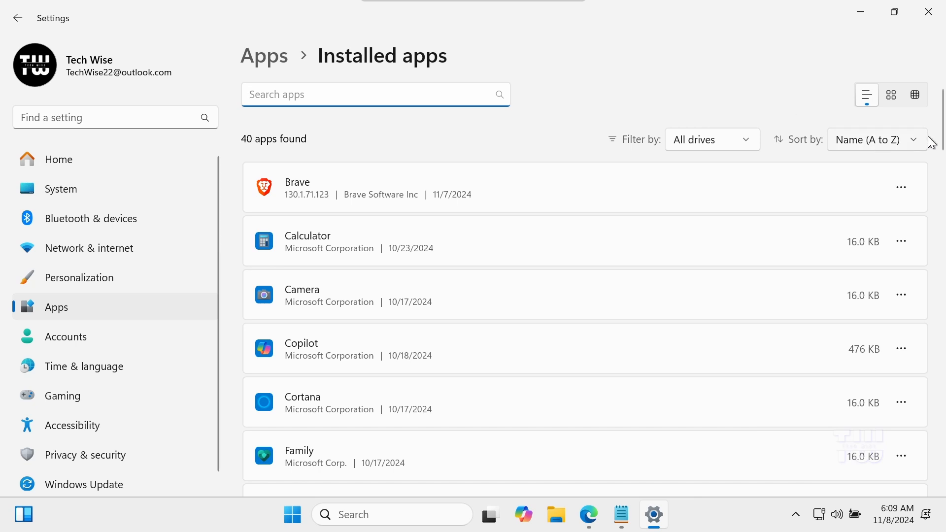
pyautogui.moveTo(941, 127); pyautogui.dragTo(924, 451)
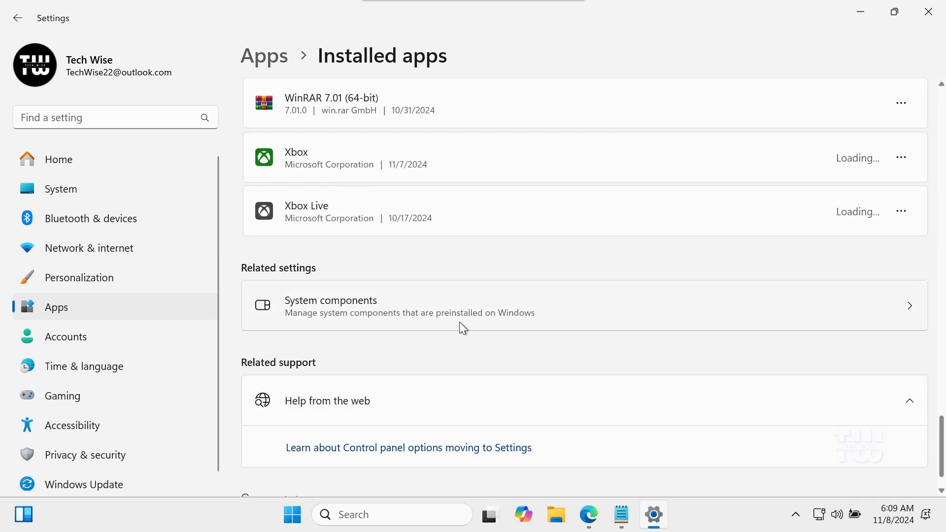
pyautogui.click(484, 308)
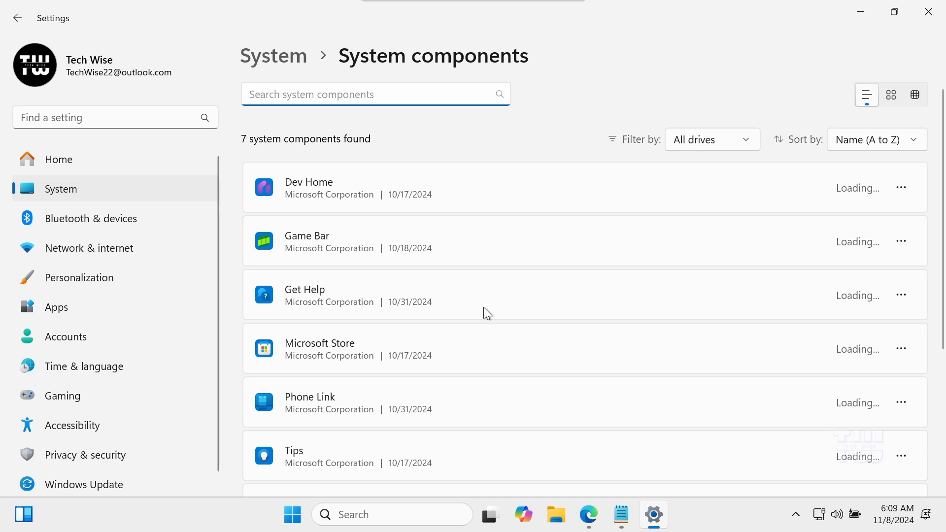
# Step: Open the advanced options of the Windows Security system component
pyautogui.scroll(-5, 514, 310)
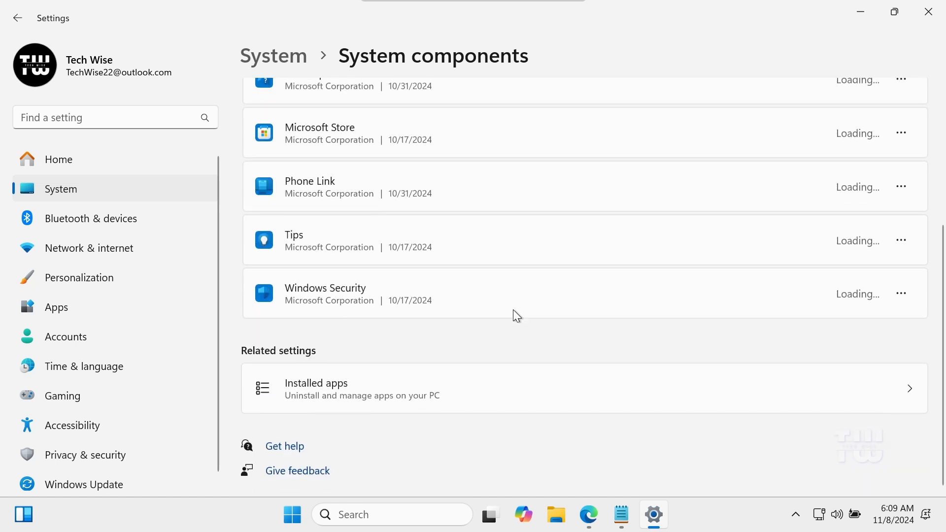
pyautogui.click(903, 294)
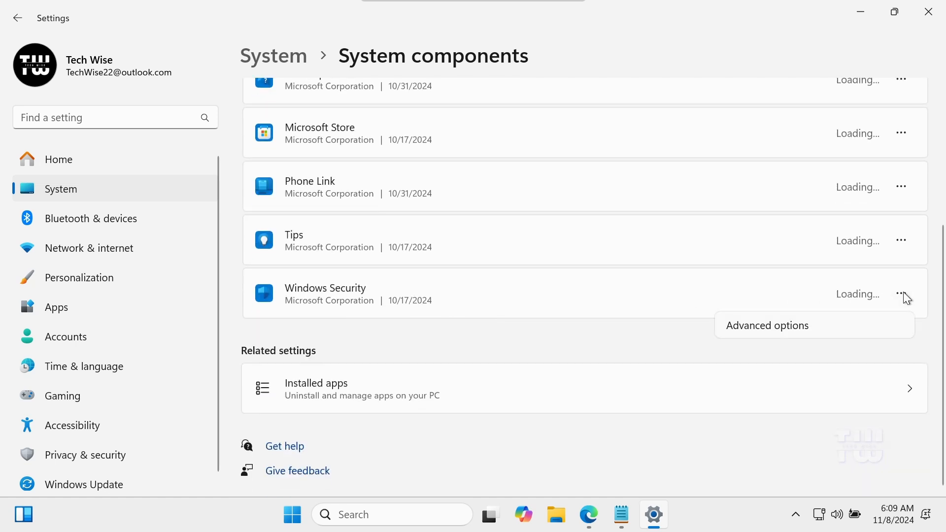
pyautogui.click(802, 322)
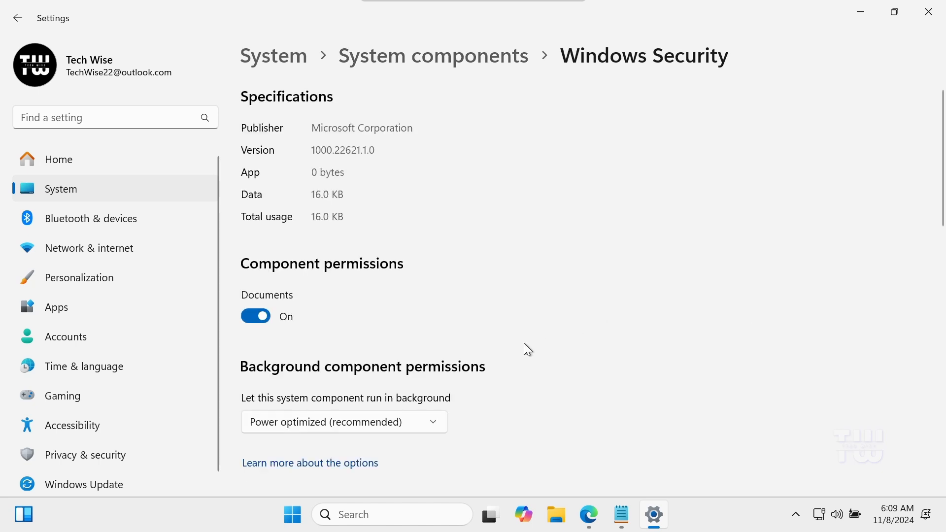
# Step: Set the background permission of Windows Security to Power optimized (recommended)
pyautogui.scroll(-2, 386, 389)
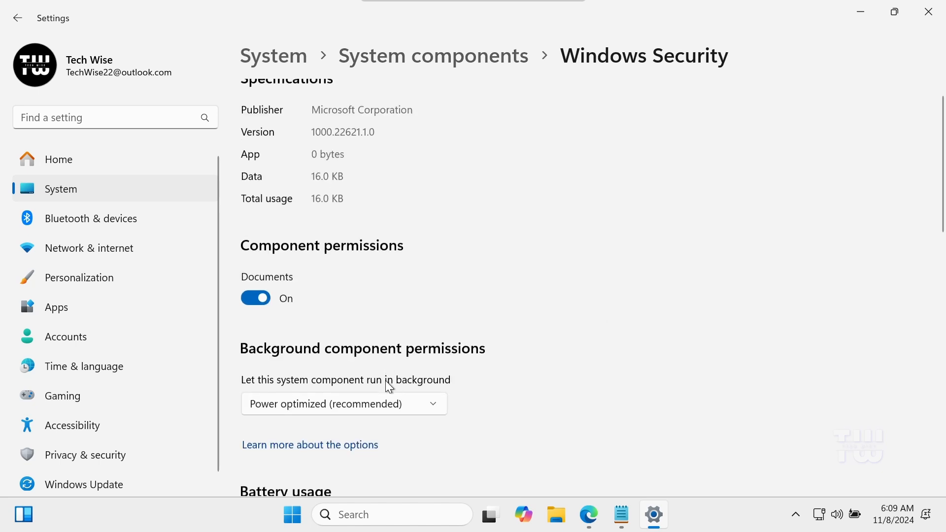
pyautogui.click(440, 368)
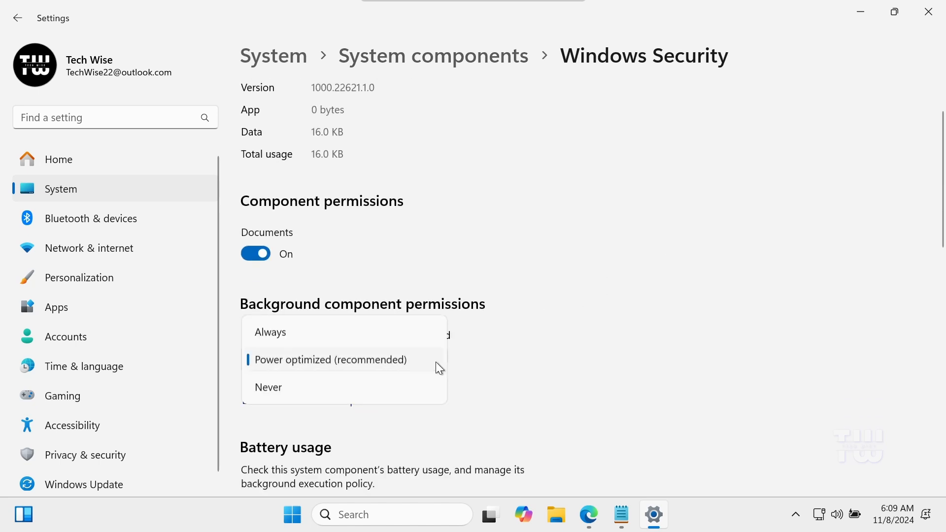
pyautogui.click(366, 360)
# Step: Repair the Windows Security component, reset it with confirmation, and close Settings
pyautogui.scroll(-5, 517, 357)
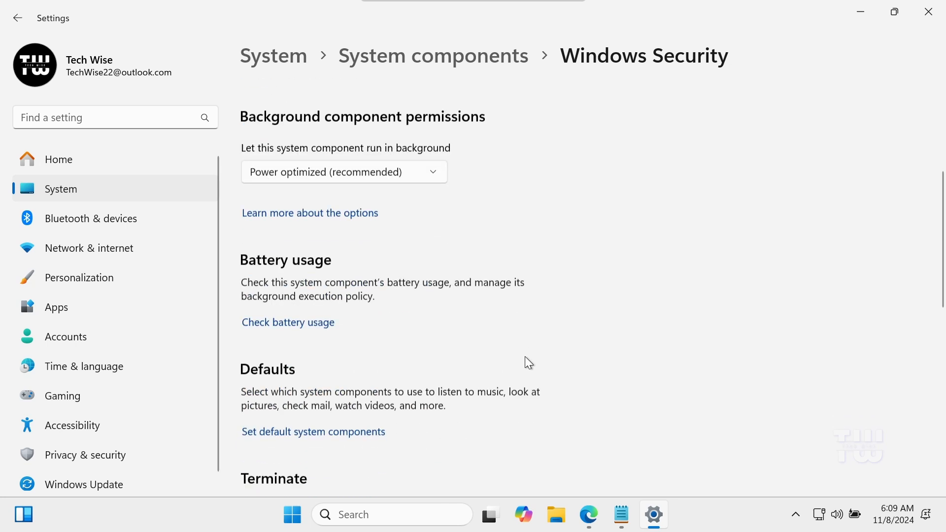
pyautogui.scroll(-5, 526, 358)
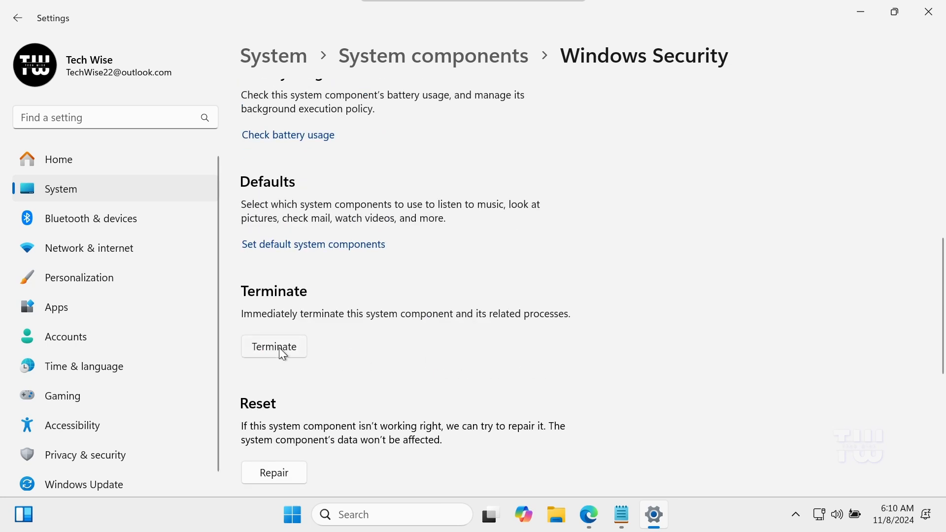
pyautogui.scroll(-5, 321, 353)
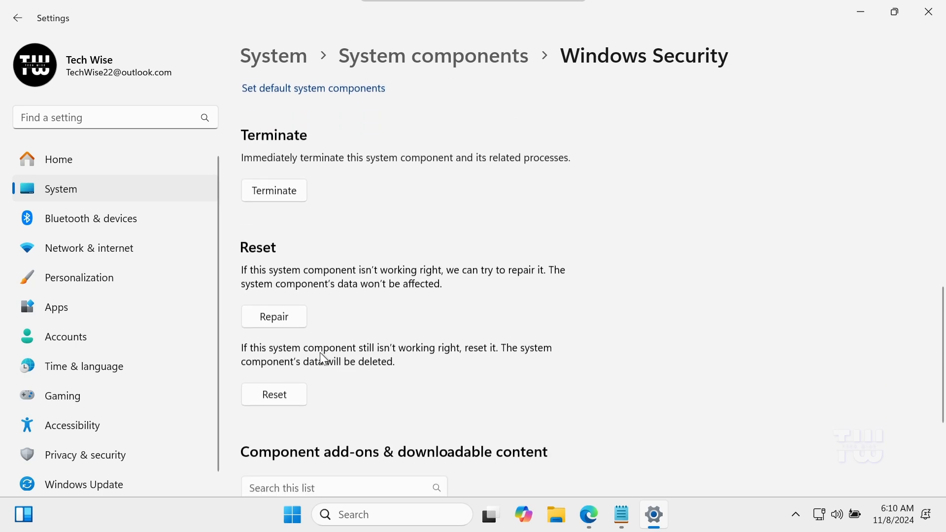
pyautogui.click(279, 285)
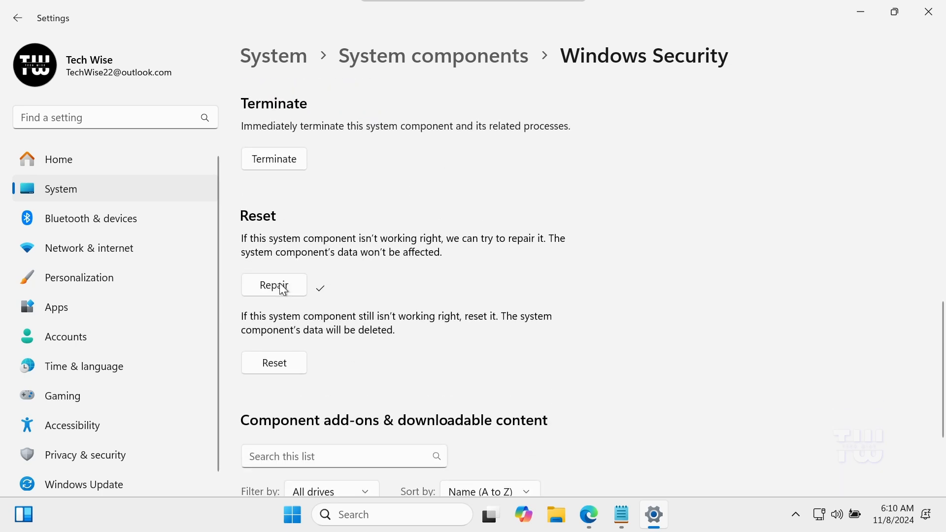
pyautogui.click(283, 364)
pyautogui.click(338, 328)
pyautogui.click(923, 17)
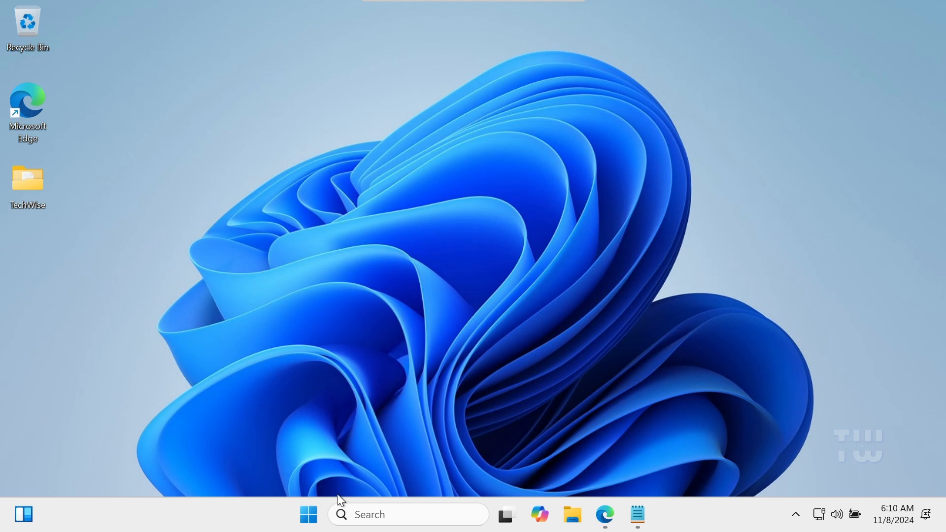
# Step: Show the Lock, Shut down and Restart options in Start, and close Start without choosing one
pyautogui.click(309, 514)
pyautogui.click(658, 465)
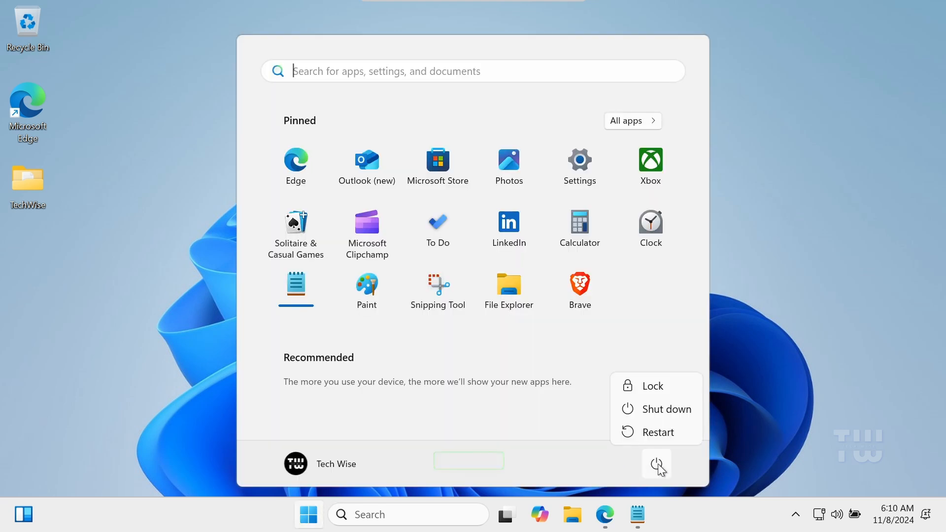
pyautogui.click(838, 404)
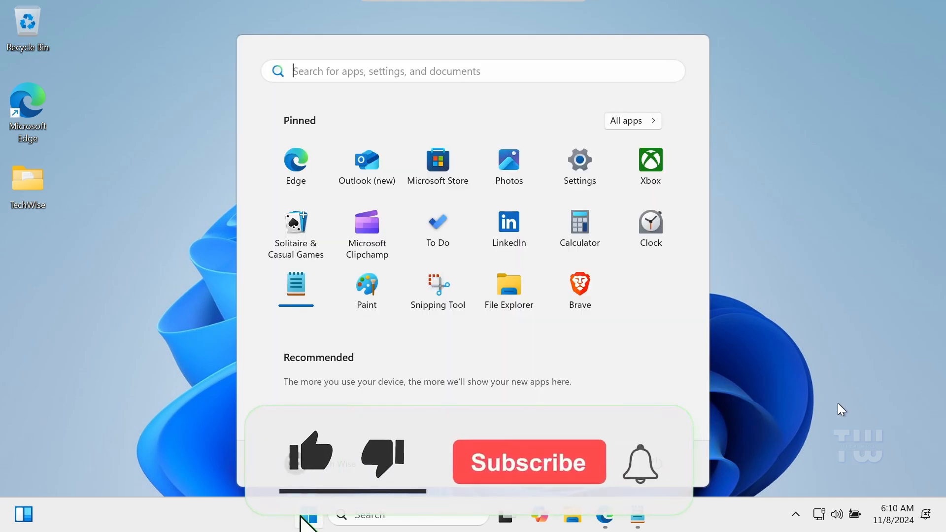
pyautogui.click(838, 405)
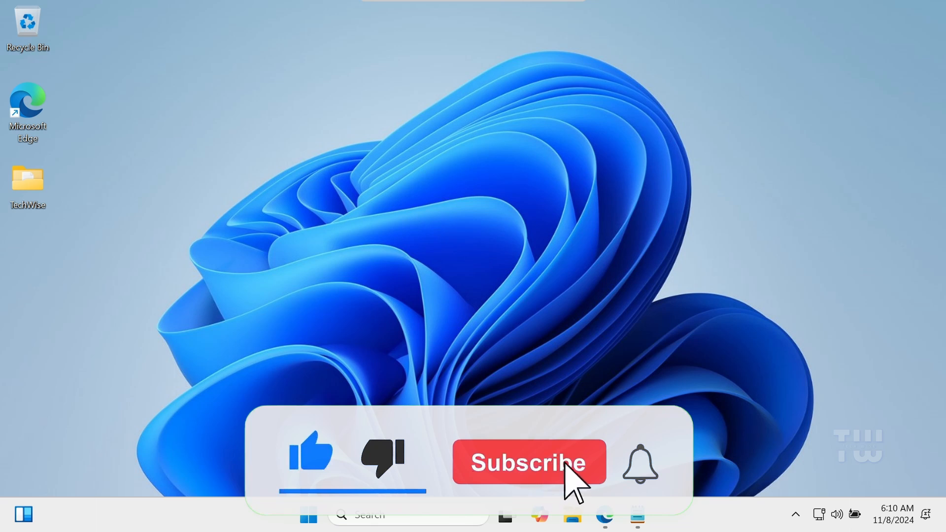